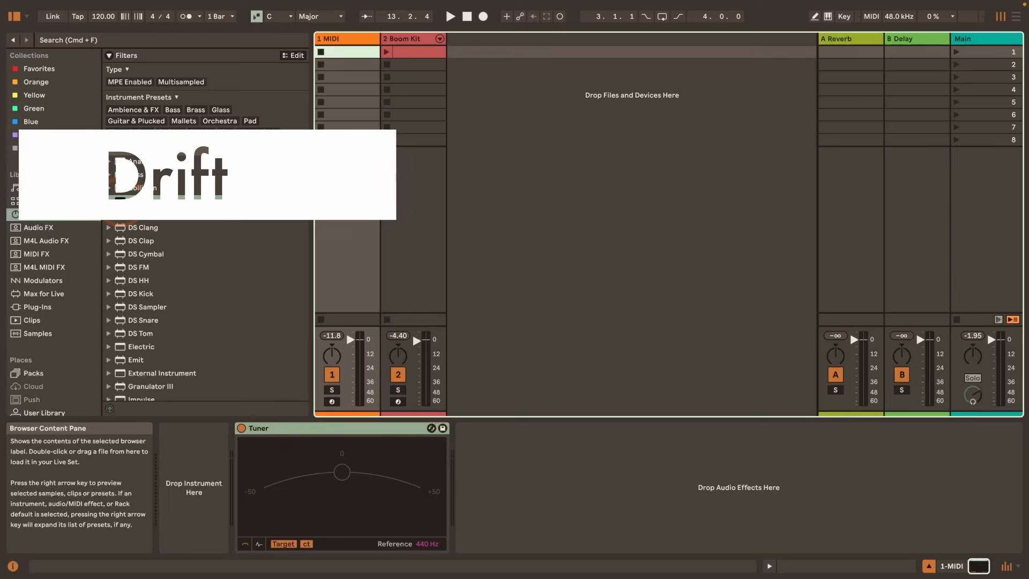
Load the Drift instrument on the first MIDI track and create a clip there with an 8-bar loop length
{"action": "double_click", "coordinate": [137, 201]}
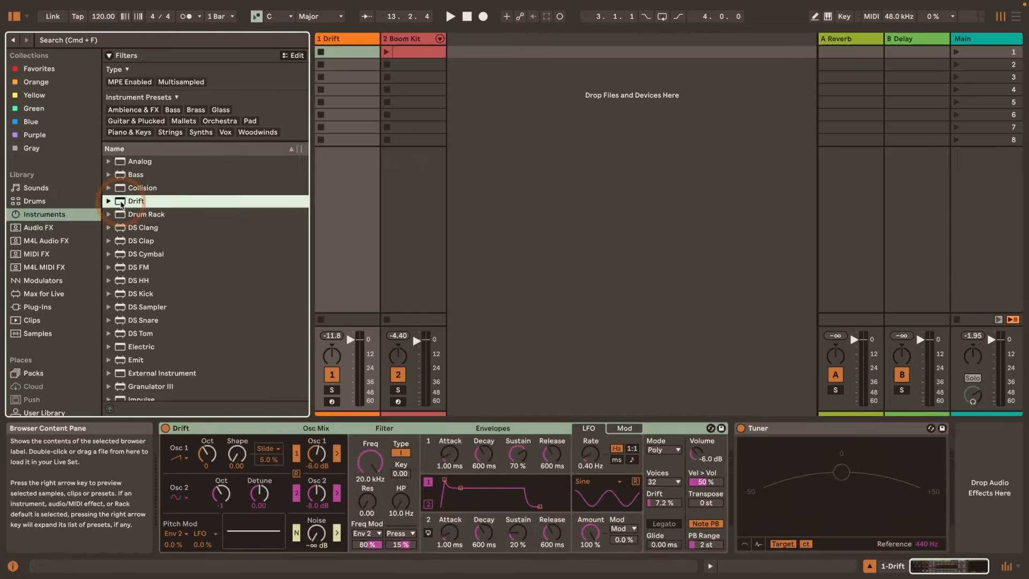
{"action": "double_click", "coordinate": [344, 52]}
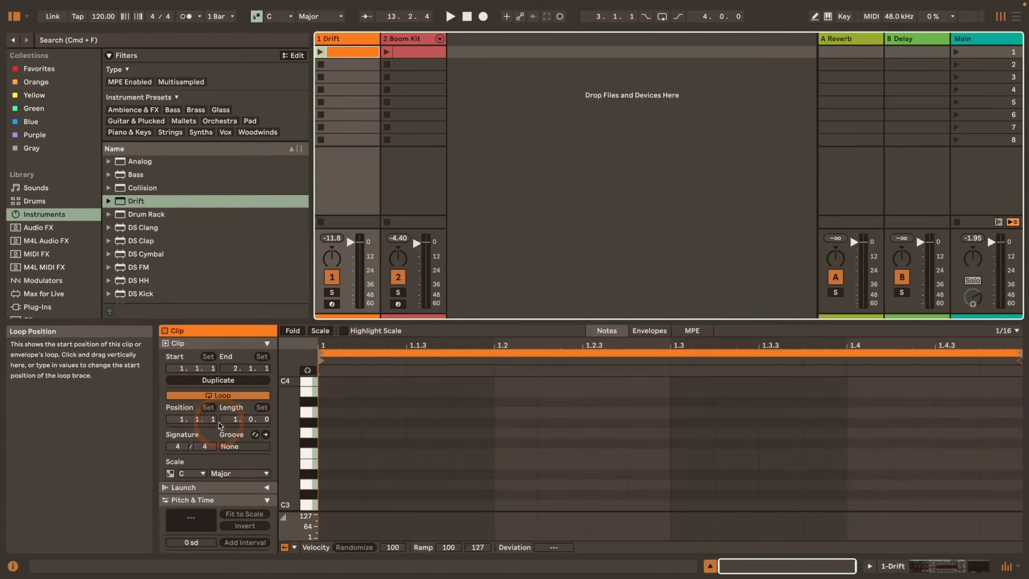
{"action": "left_click", "coordinate": [231, 419]}
{"action": "type", "text": "8"}
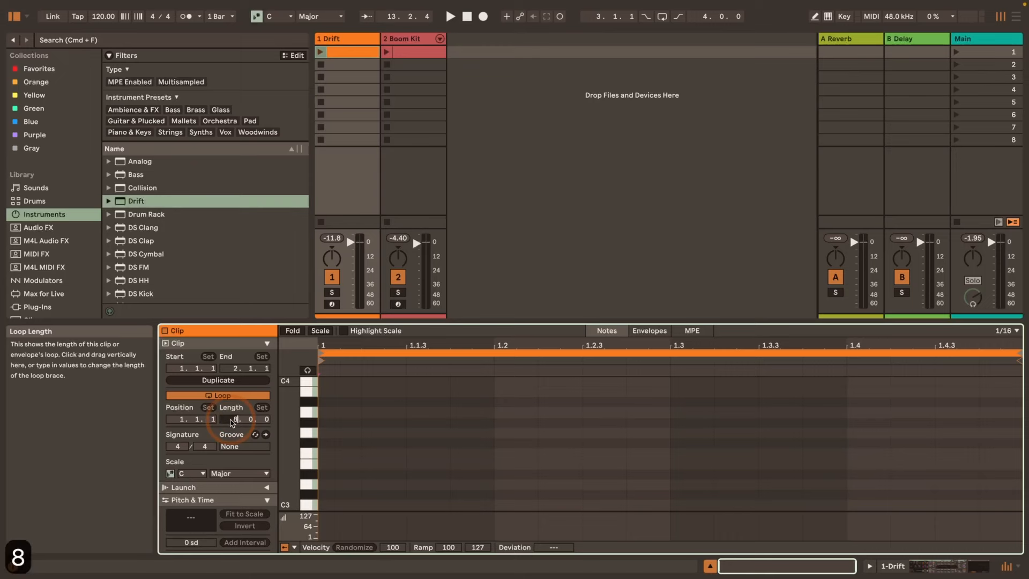
{"action": "key", "text": "Return"}
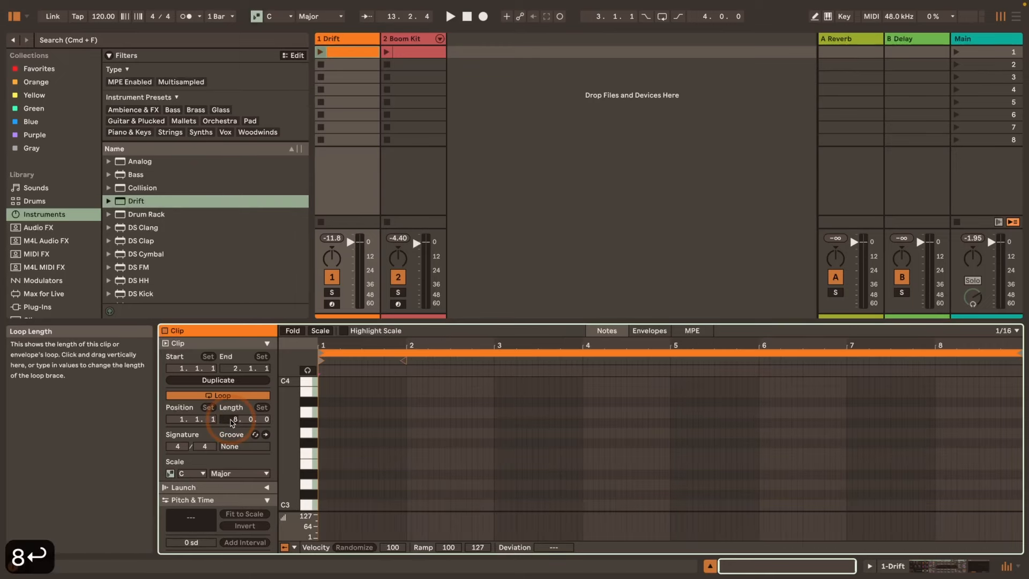
Add a C3 note at the clip's start and extend it with Legato to fill the whole loop
{"action": "double_click", "coordinate": [320, 504]}
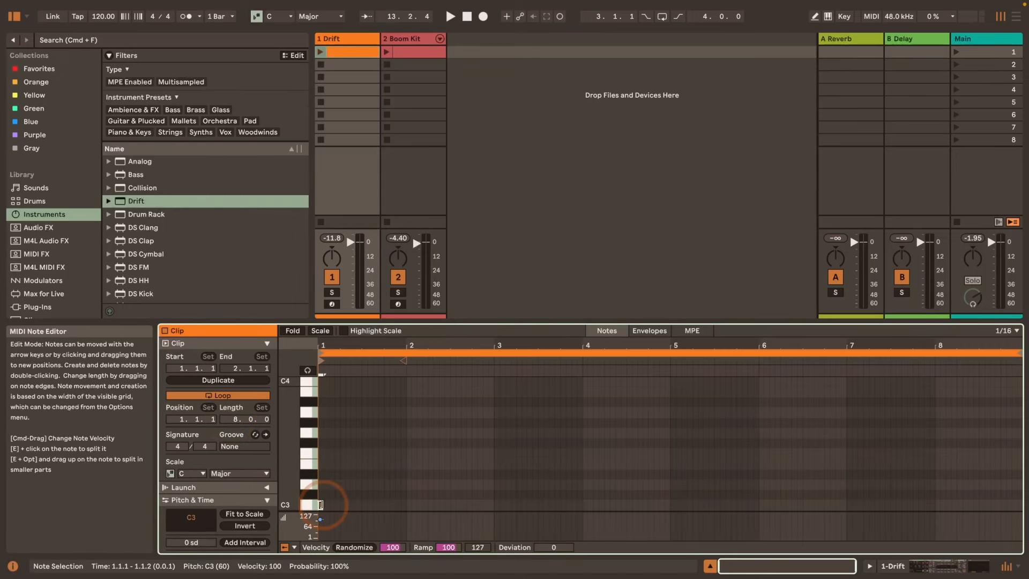
{"action": "scroll", "coordinate": [226, 484], "scroll_direction": "down", "scroll_amount": 5}
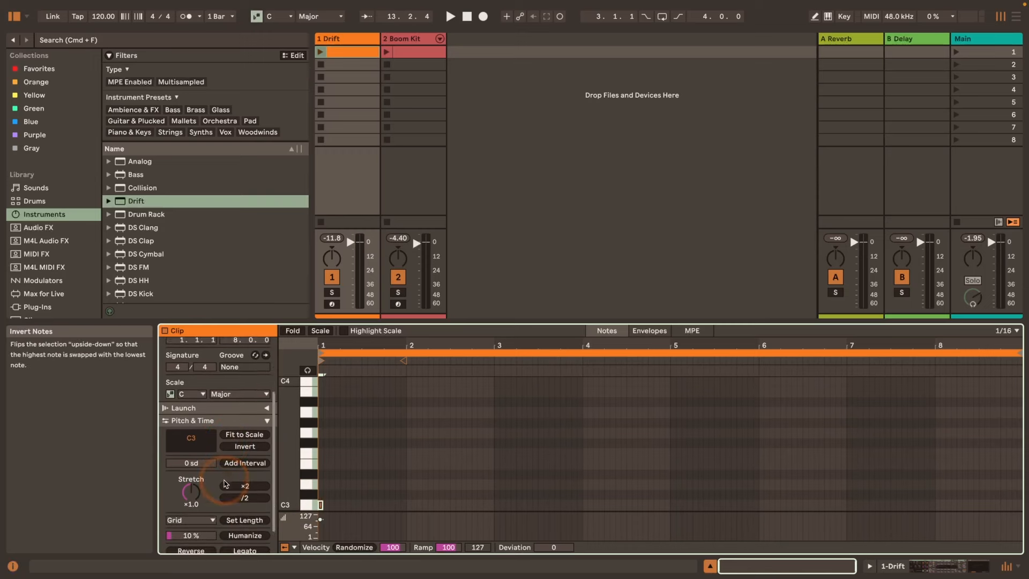
{"action": "scroll", "coordinate": [225, 484], "scroll_direction": "down", "scroll_amount": 2}
{"action": "left_click", "coordinate": [248, 531]}
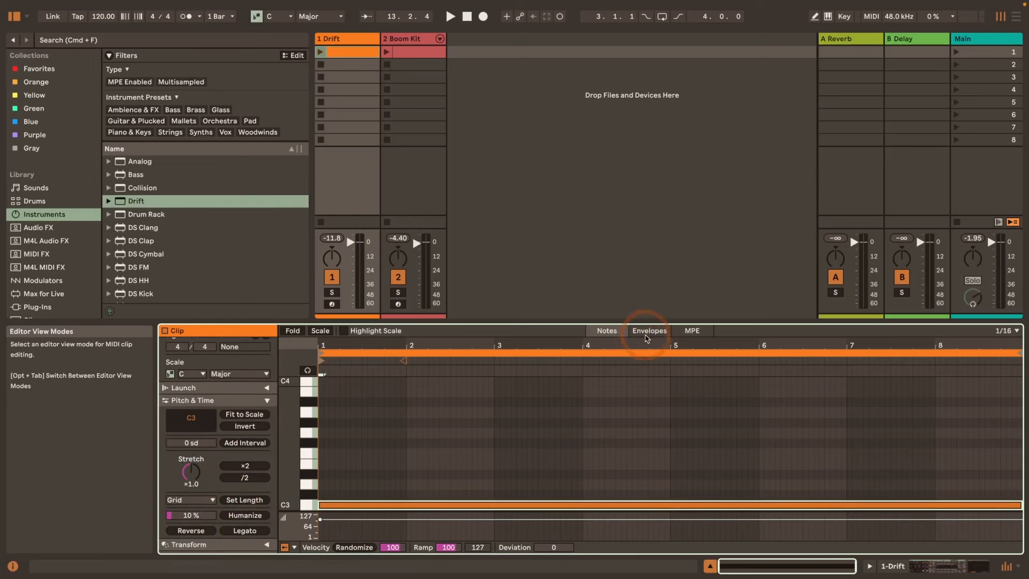
Draw a Pitch Bend envelope that ramps from the minimum at the clip's start to the maximum at its end
{"action": "left_click", "coordinate": [649, 335]}
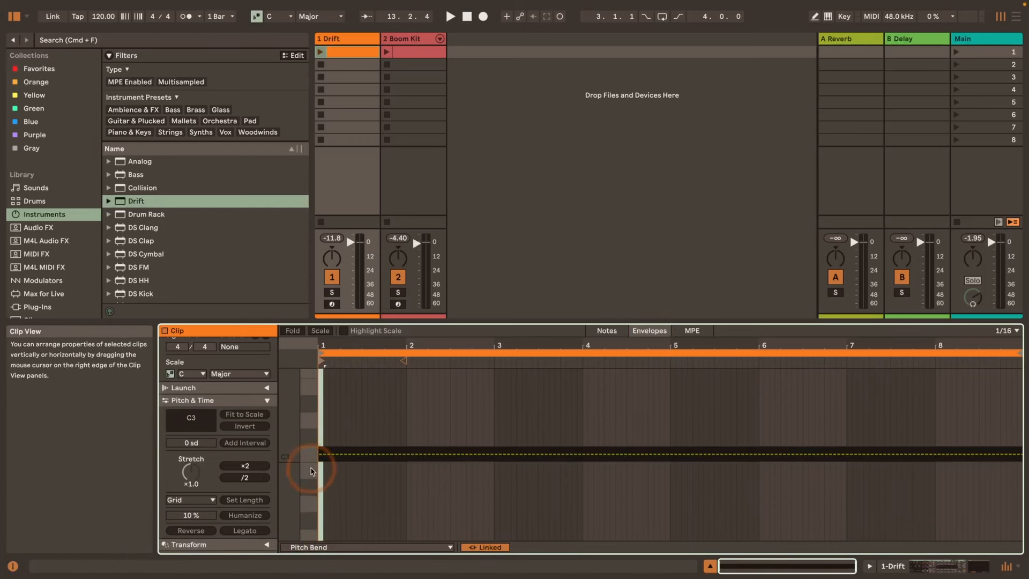
{"action": "left_click", "coordinate": [329, 455]}
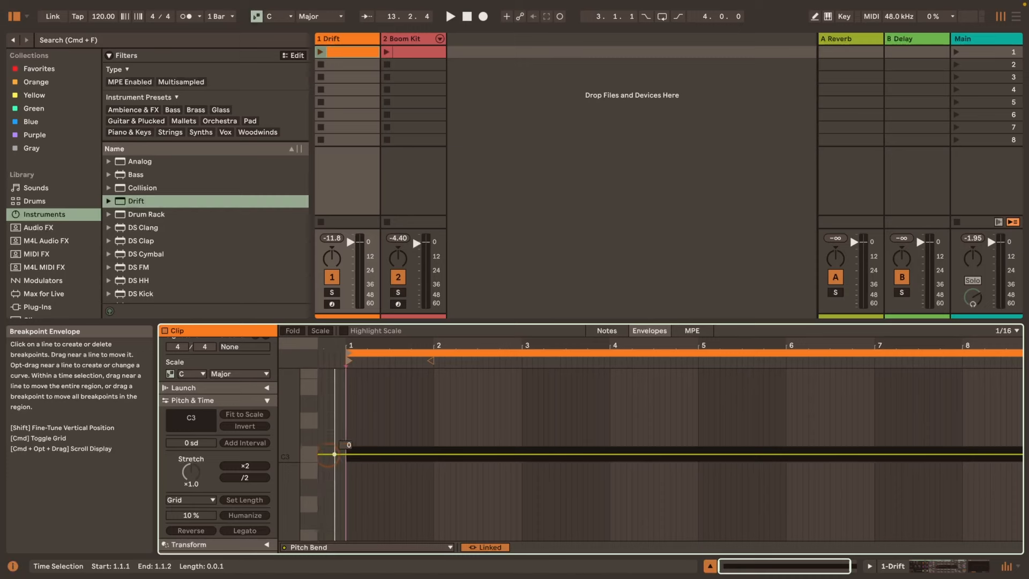
{"action": "left_click_drag", "start_coordinate": [327, 454], "coordinate": [345, 542]}
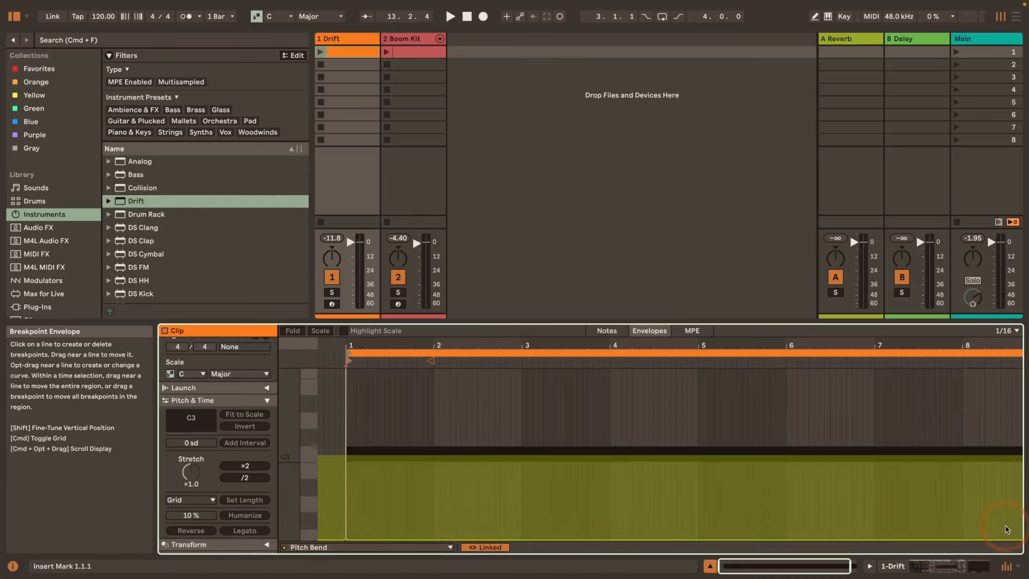
{"action": "left_click_drag", "start_coordinate": [1019, 540], "coordinate": [1021, 371]}
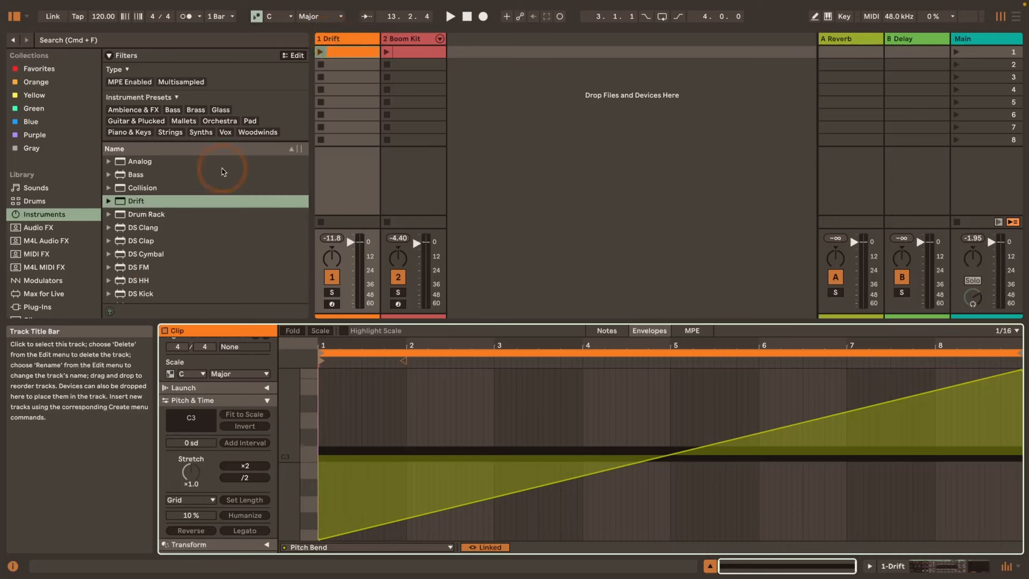
{"action": "scroll", "coordinate": [223, 433], "scroll_direction": "up", "scroll_amount": 3}
{"action": "scroll", "coordinate": [222, 433], "scroll_direction": "down", "scroll_amount": 3}
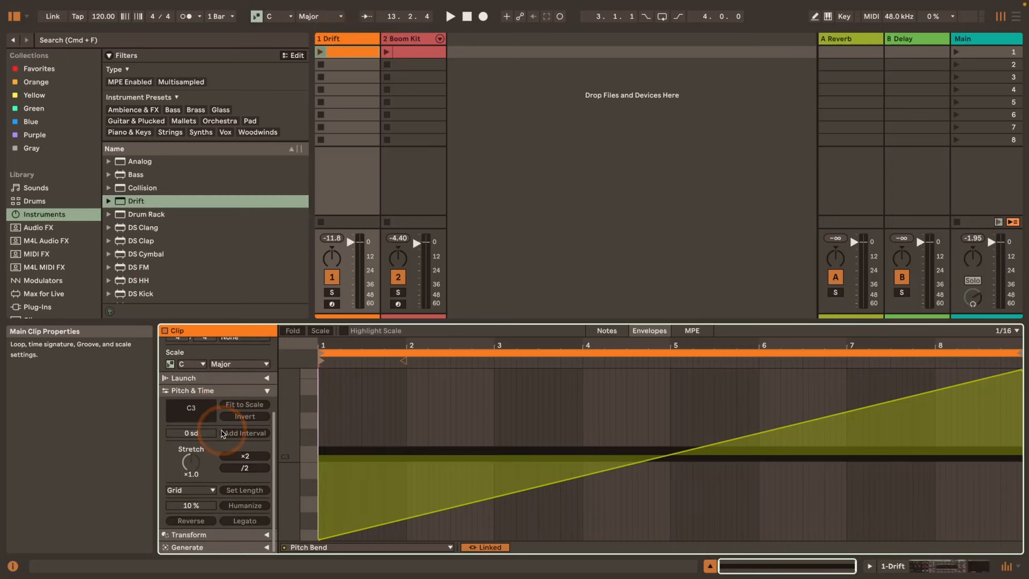
{"action": "left_click", "coordinate": [251, 458]}
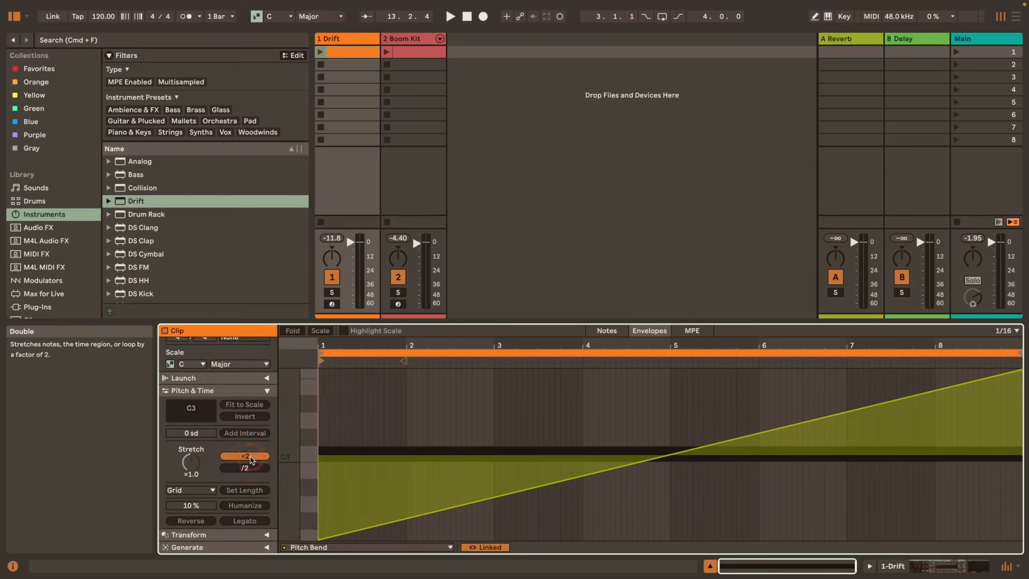
{"action": "left_click", "coordinate": [245, 468]}
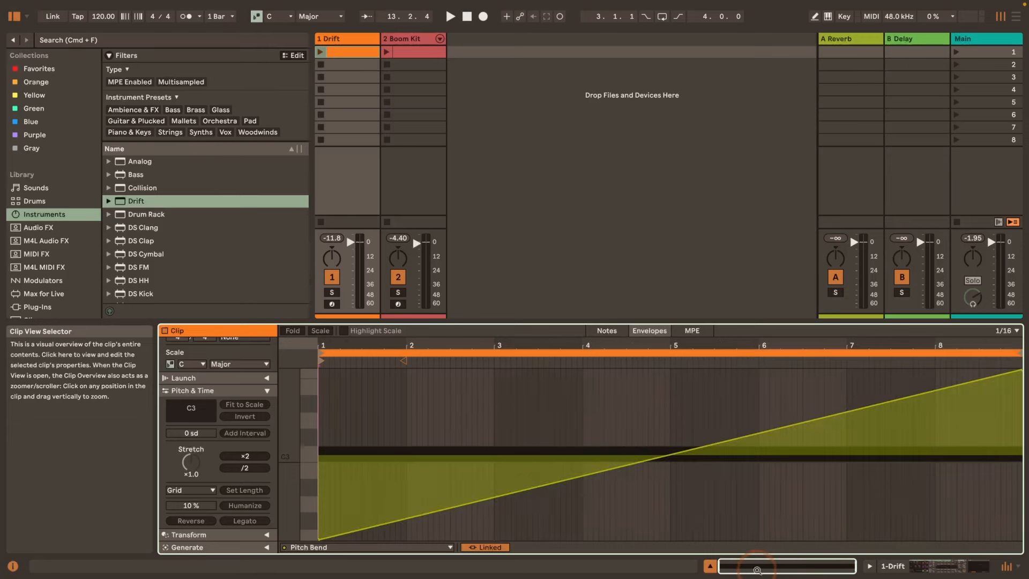
Display the first track's devices and set Drift's pitch bend range to 12 st
{"action": "left_click", "coordinate": [335, 39]}
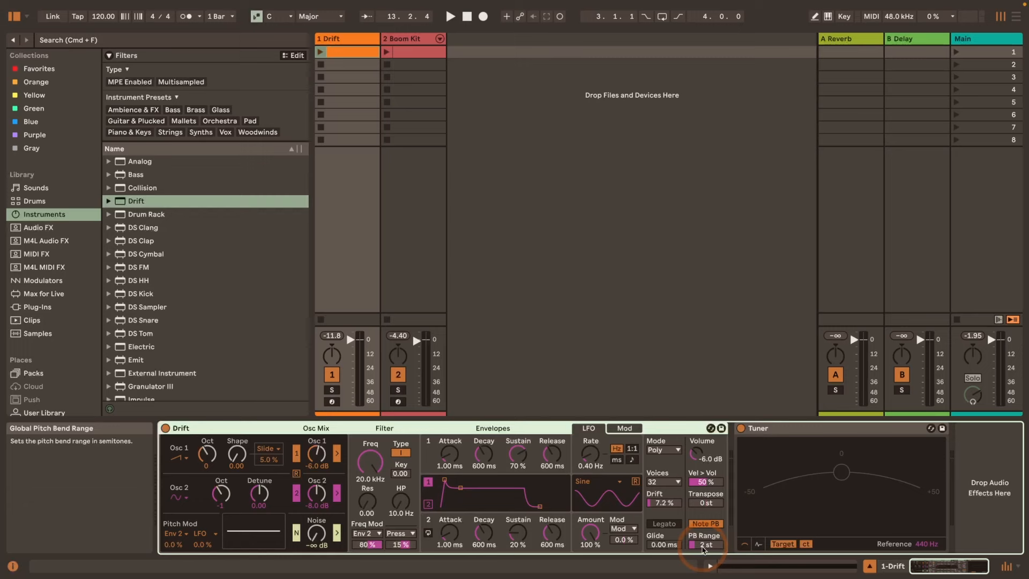
{"action": "left_click_drag", "start_coordinate": [702, 550], "coordinate": [703, 517]}
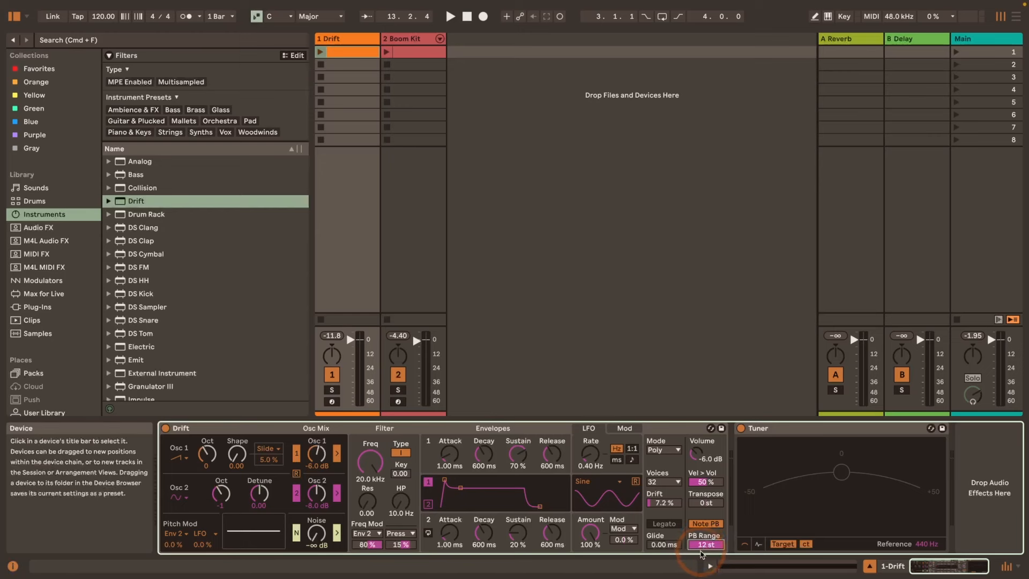
{"action": "left_click", "coordinate": [638, 532]}
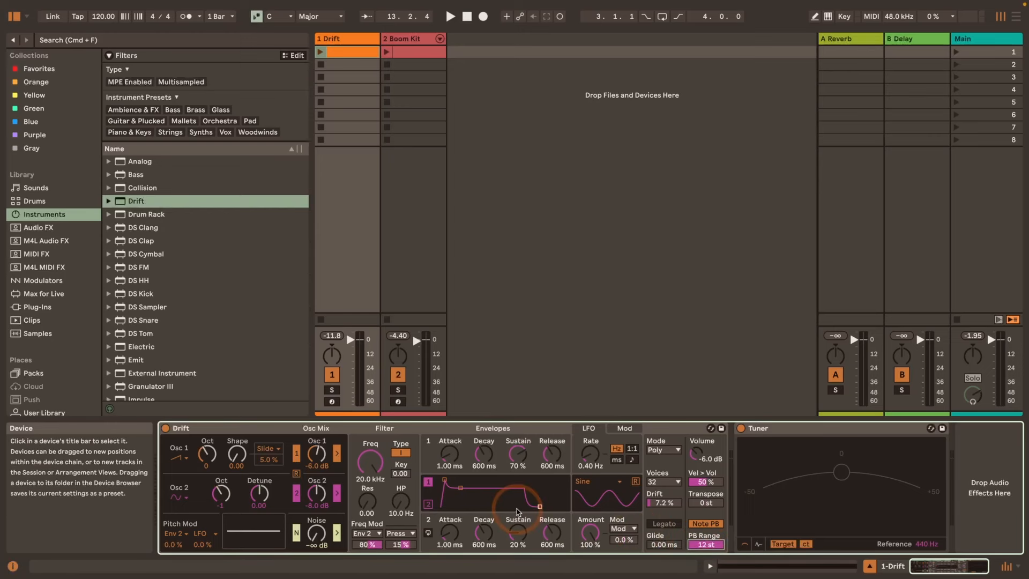
Set Drift's envelope 1 to 0 ms attack, 60 s decay and 100% sustain, and play the clip
{"action": "left_click", "coordinate": [476, 508]}
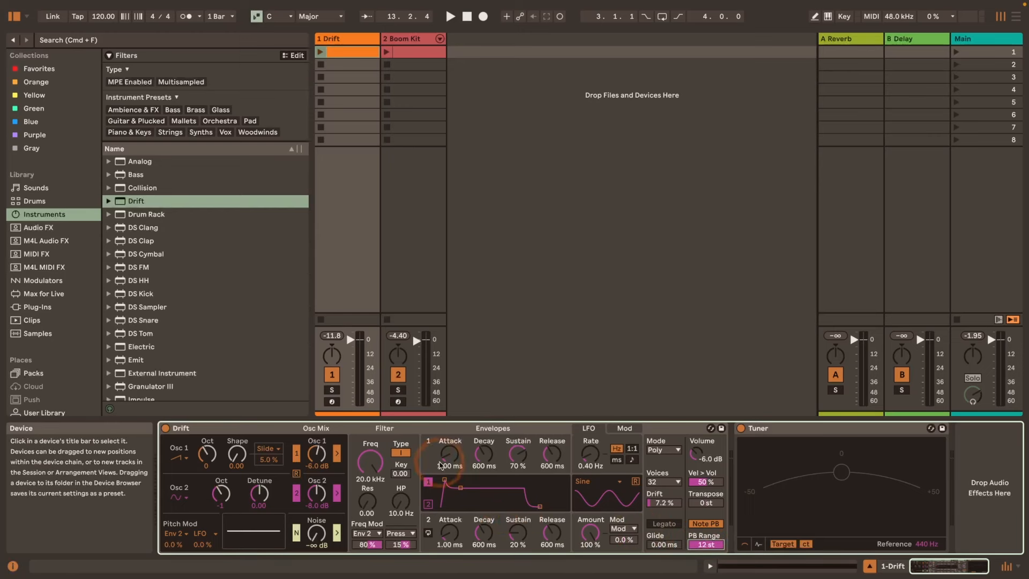
{"action": "left_click_drag", "start_coordinate": [448, 454], "coordinate": [460, 479]}
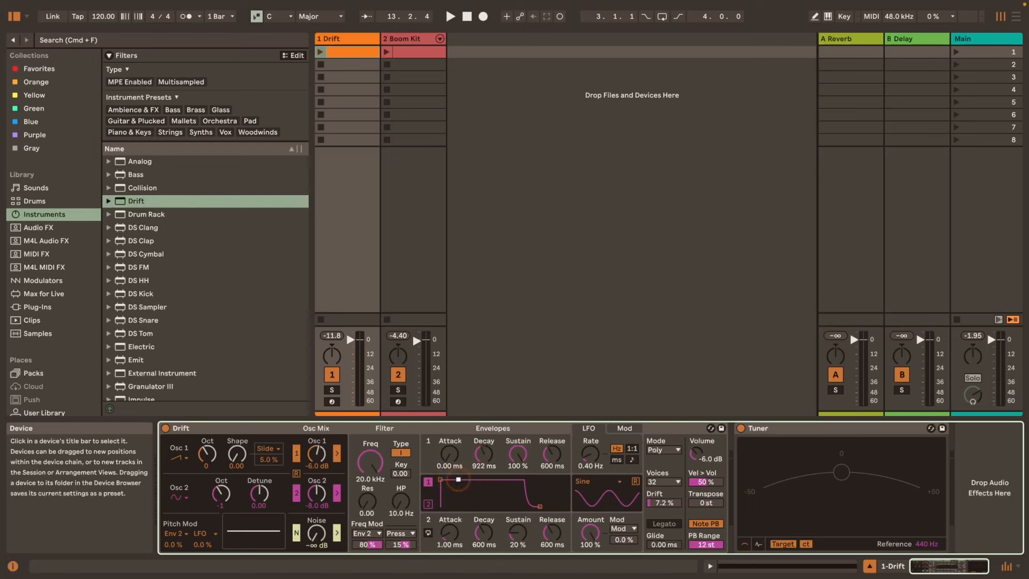
{"action": "left_click_drag", "start_coordinate": [461, 479], "coordinate": [481, 483]}
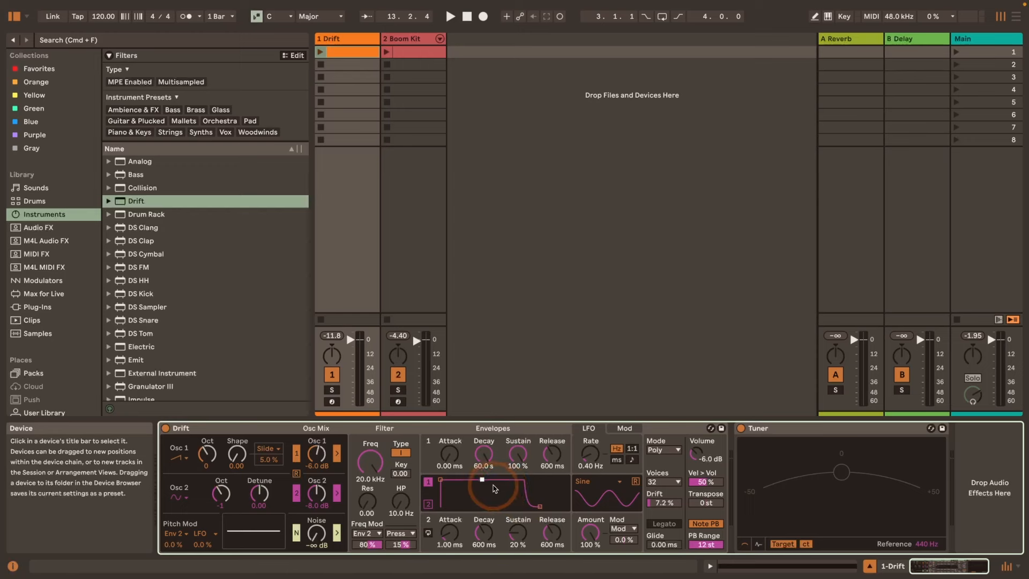
{"action": "left_click", "coordinate": [322, 53]}
{"action": "key", "text": "space"}
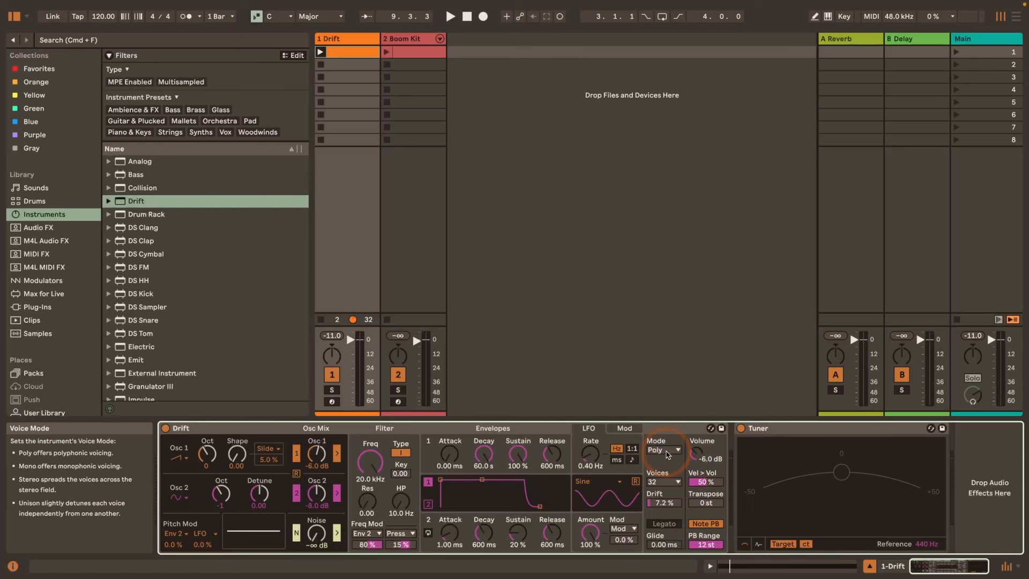
Look at Drift's modulation assignments and its voice mode options
{"action": "left_click", "coordinate": [635, 432]}
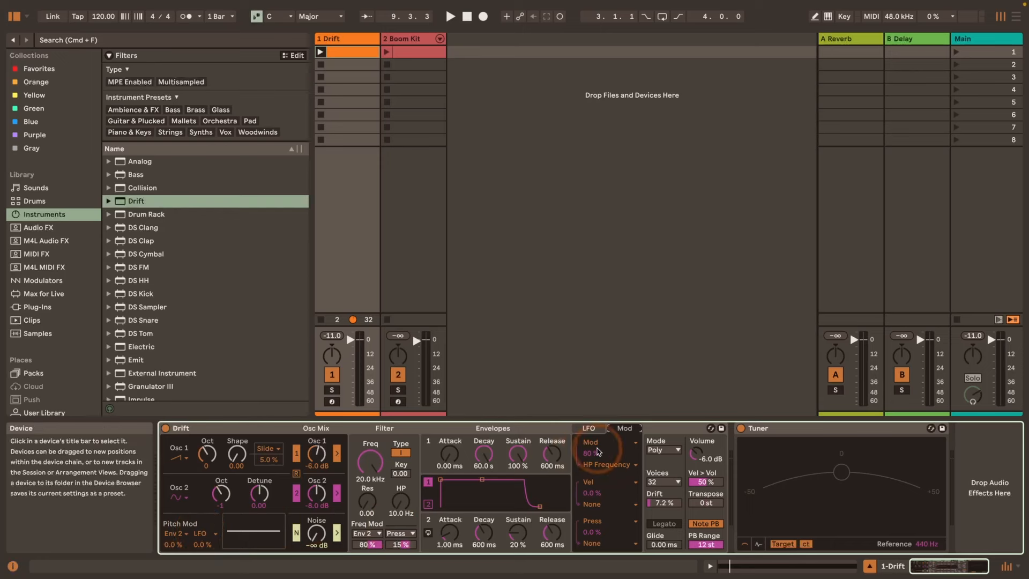
{"action": "left_click", "coordinate": [663, 450]}
{"action": "left_click", "coordinate": [645, 466]}
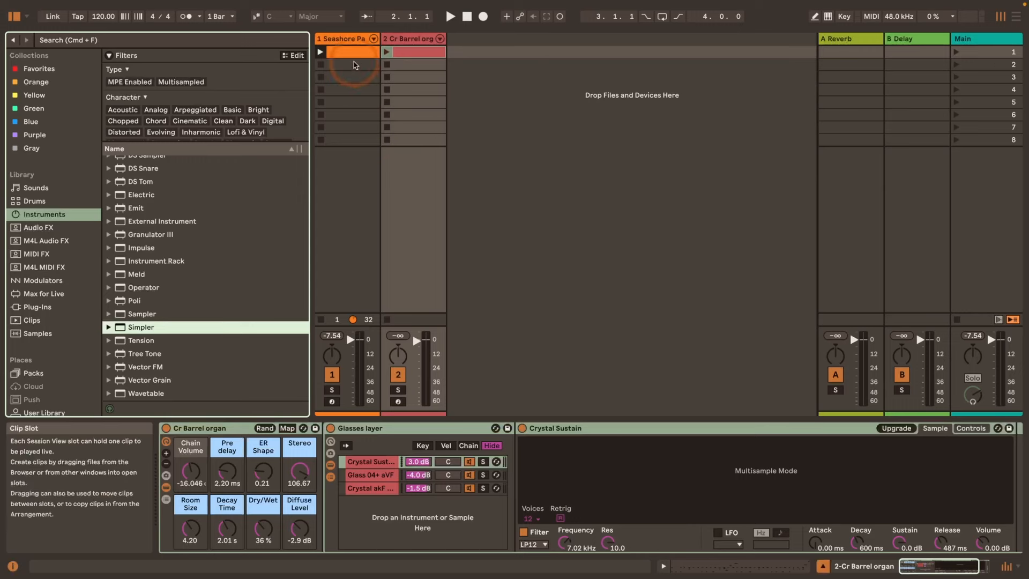
Play the clip on the Seashore pad track to hear its pitch bend
{"action": "key", "text": "space"}
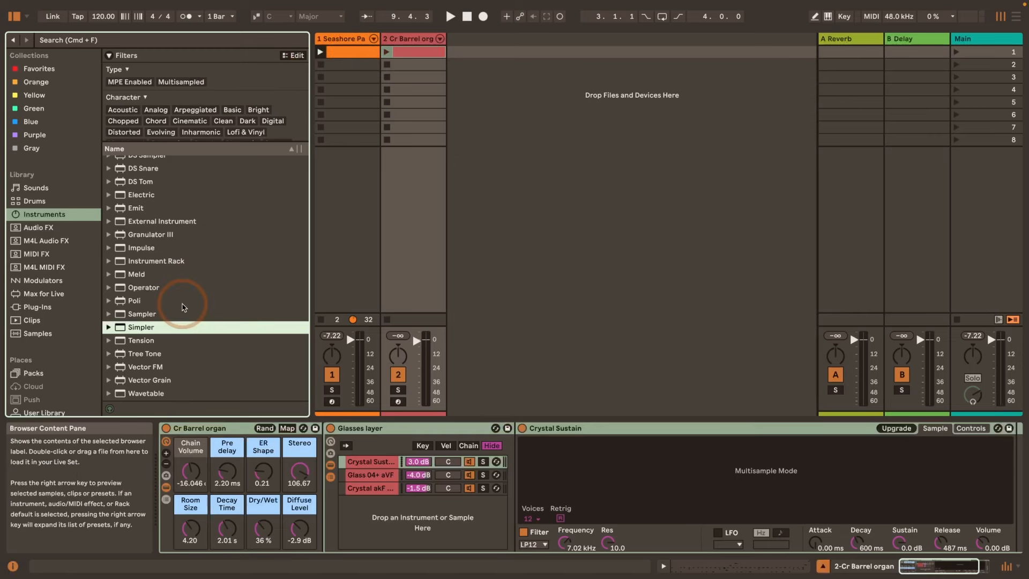
Add the Expression Control MIDI effect to the Cr Barrel organ track and set its first source to Pitchbend
{"action": "left_click", "coordinate": [44, 267]}
{"action": "left_click", "coordinate": [109, 56]}
{"action": "double_click", "coordinate": [160, 108]}
{"action": "left_click", "coordinate": [225, 449]}
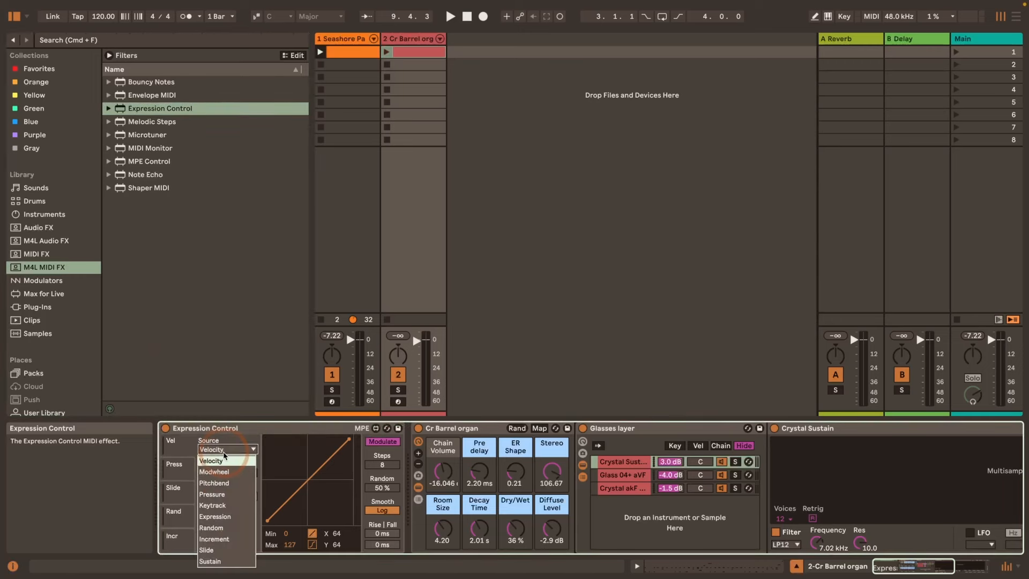
{"action": "left_click", "coordinate": [224, 482]}
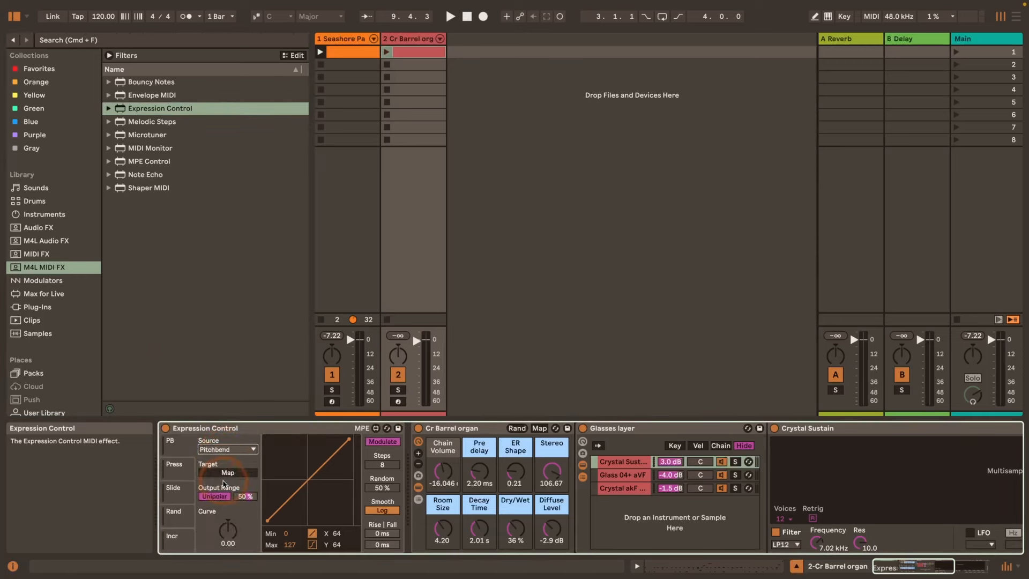
Set the number of steps in Expression Control to 32
{"action": "left_click", "coordinate": [382, 464]}
{"action": "type", "text": "32"}
{"action": "left_click", "coordinate": [400, 473]}
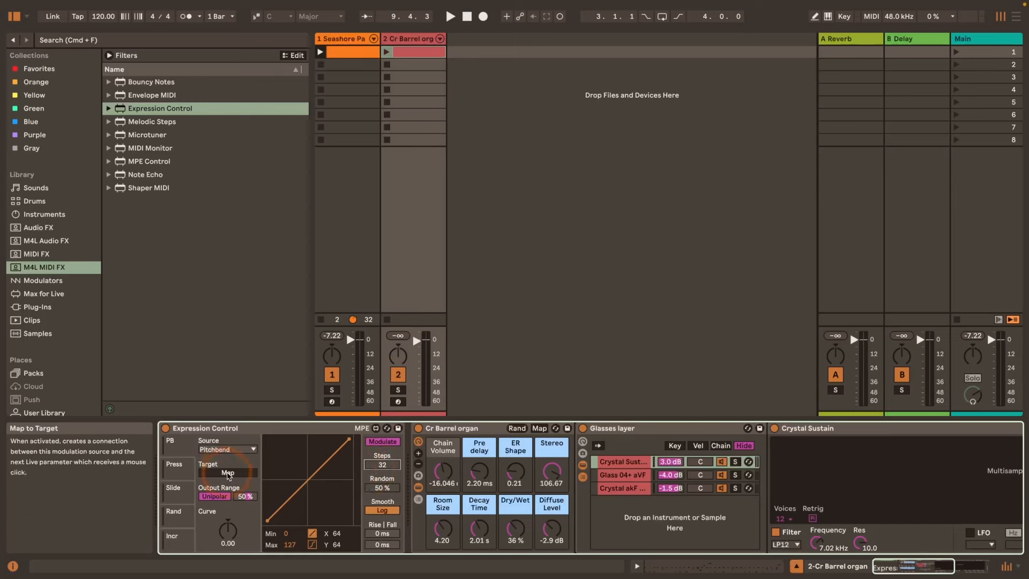
Map the Pitchbend source to the Transpose parameter in Crystal Sustain's controls and audition the clip
{"action": "left_click", "coordinate": [253, 473]}
{"action": "scroll", "coordinate": [527, 499], "scroll_direction": "right", "scroll_amount": 10}
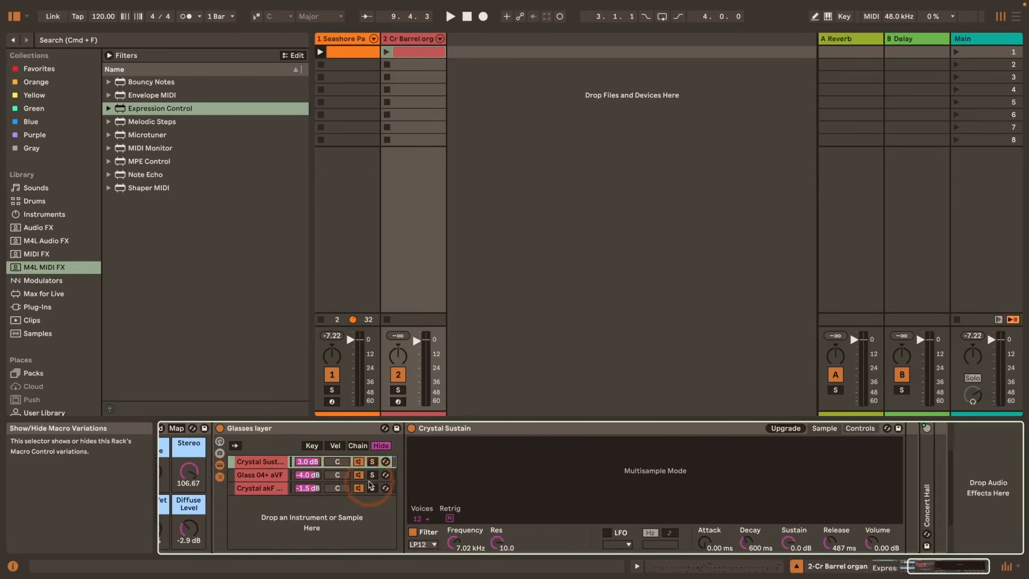
{"action": "left_click", "coordinate": [527, 499]}
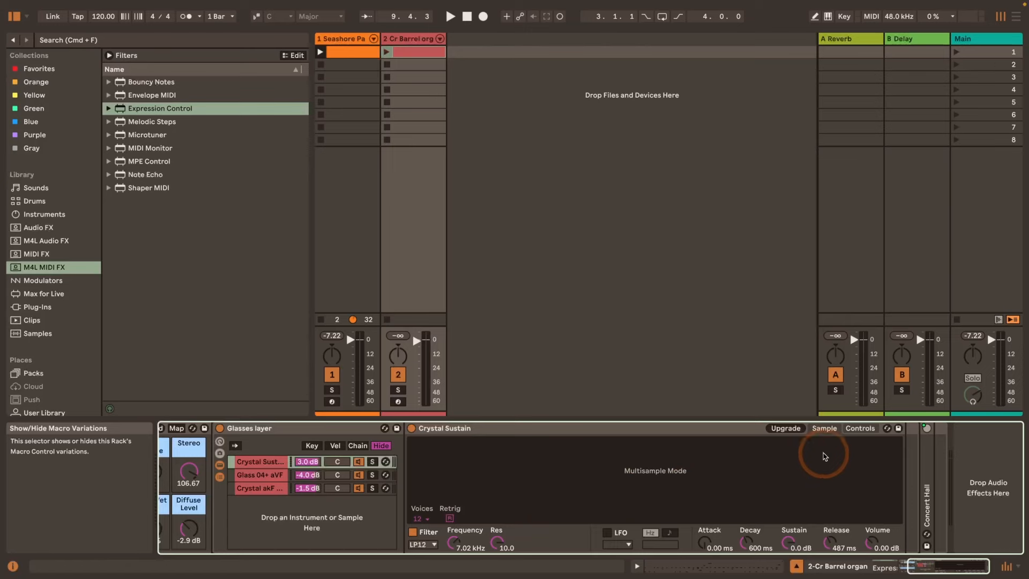
{"action": "left_click", "coordinate": [859, 428]}
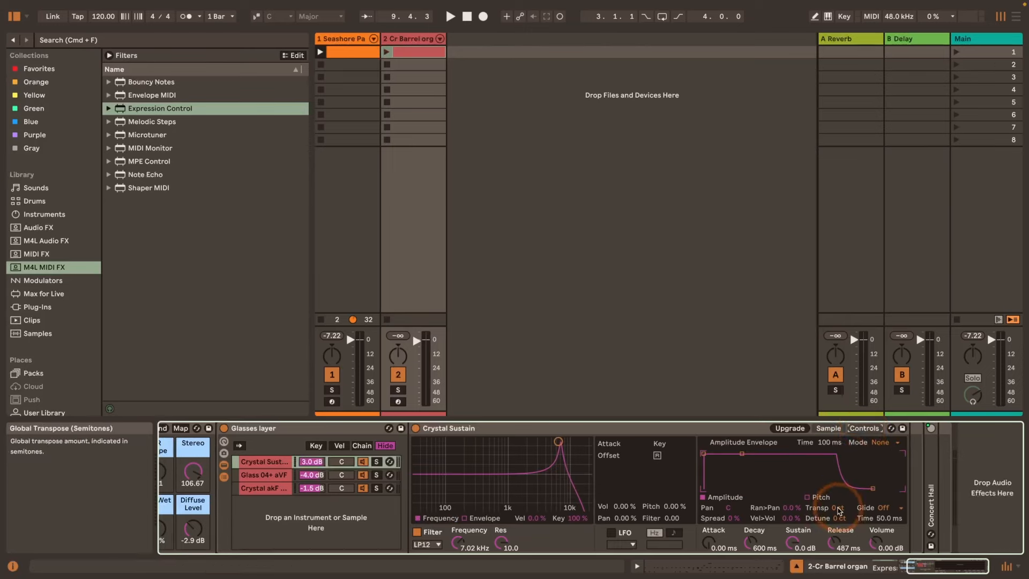
{"action": "key", "text": "space"}
{"action": "key", "text": "space"}
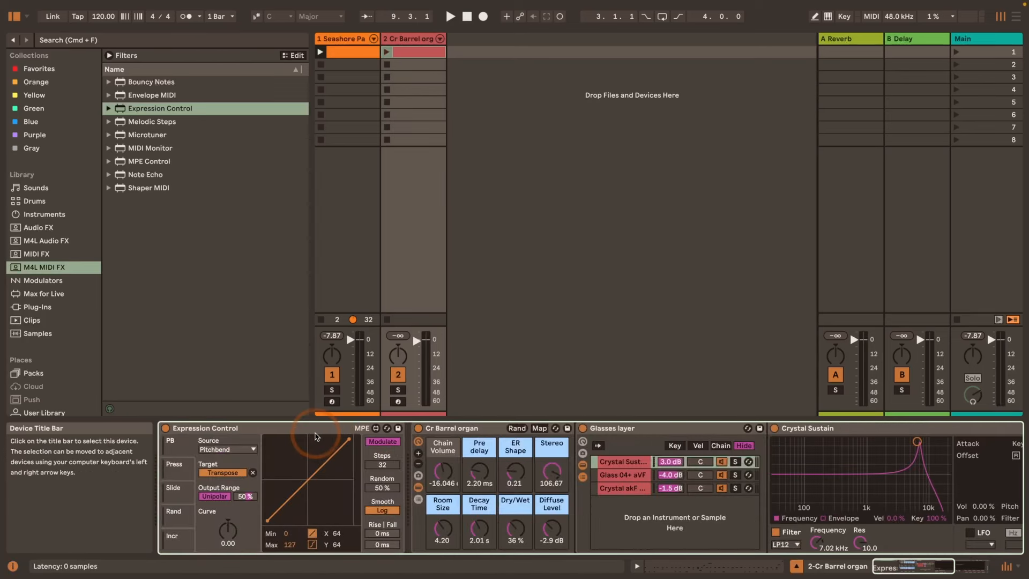
{"action": "left_click", "coordinate": [312, 433]}
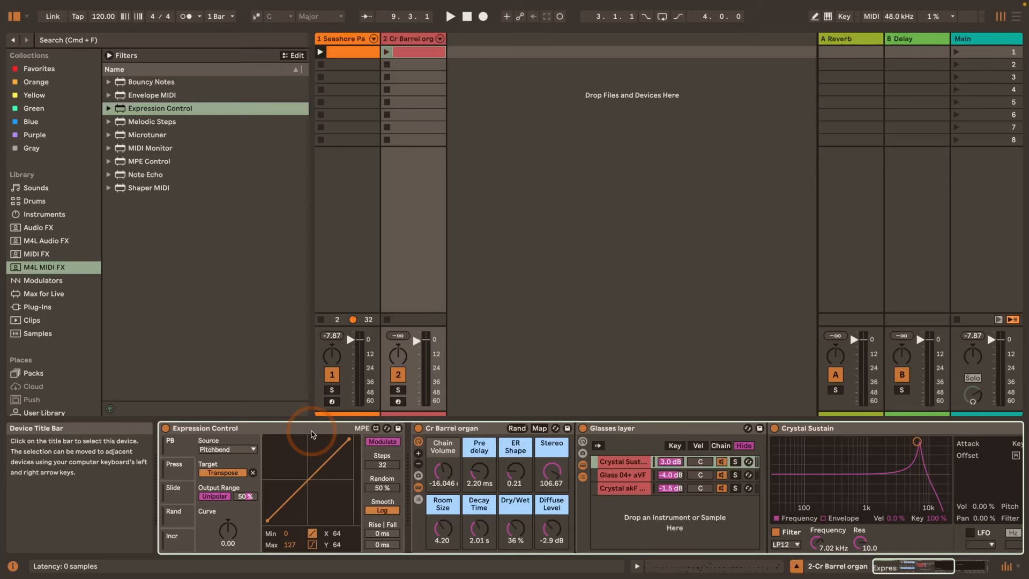
Set Analog's pitch bend range on the first track to 12 and play the clip
{"action": "double_click", "coordinate": [344, 52]}
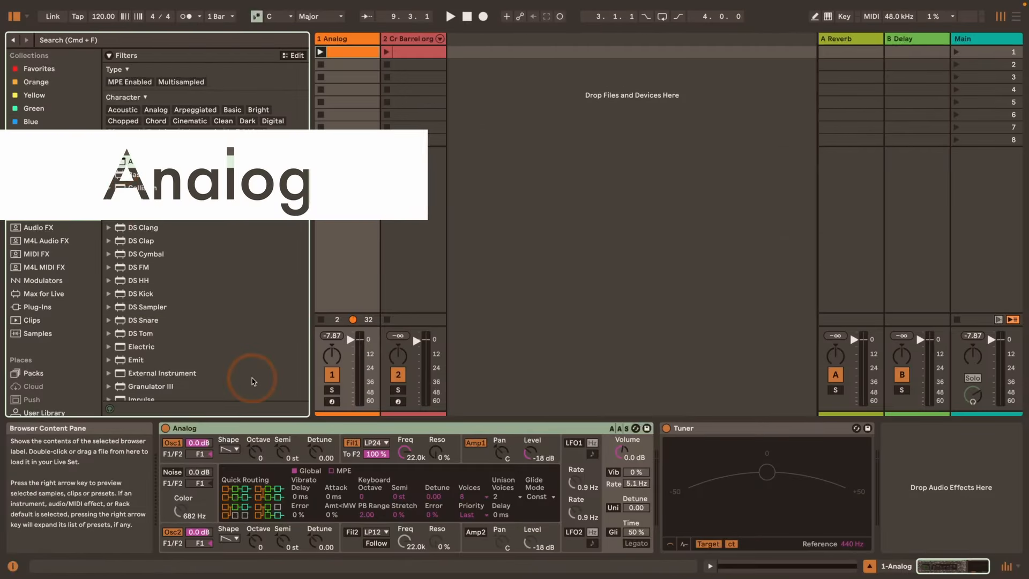
{"action": "scroll", "coordinate": [253, 379], "scroll_direction": "down", "scroll_amount": 1}
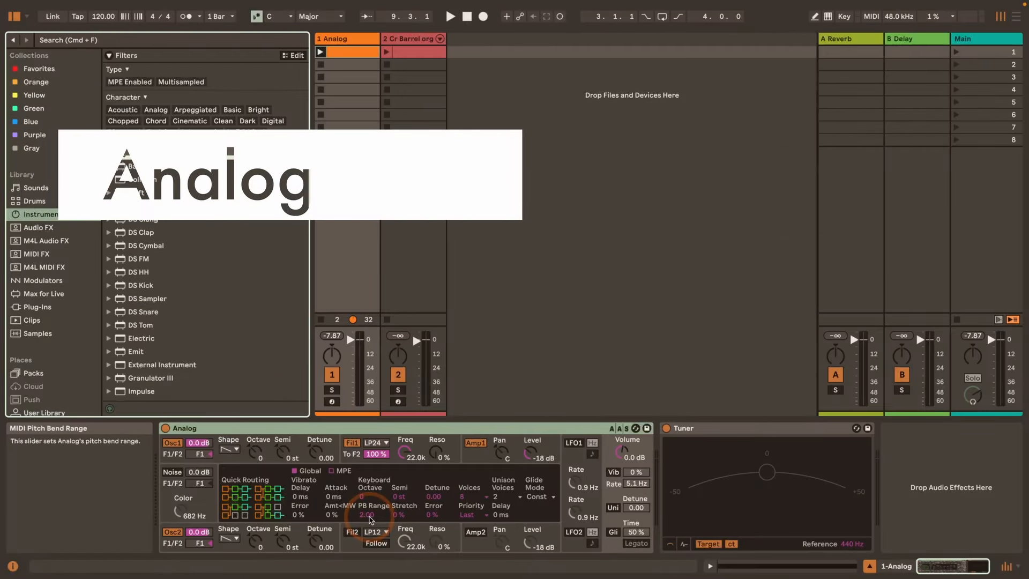
{"action": "left_click", "coordinate": [370, 517]}
{"action": "left_click_drag", "start_coordinate": [364, 516], "coordinate": [366, 493]}
{"action": "key", "text": "space"}
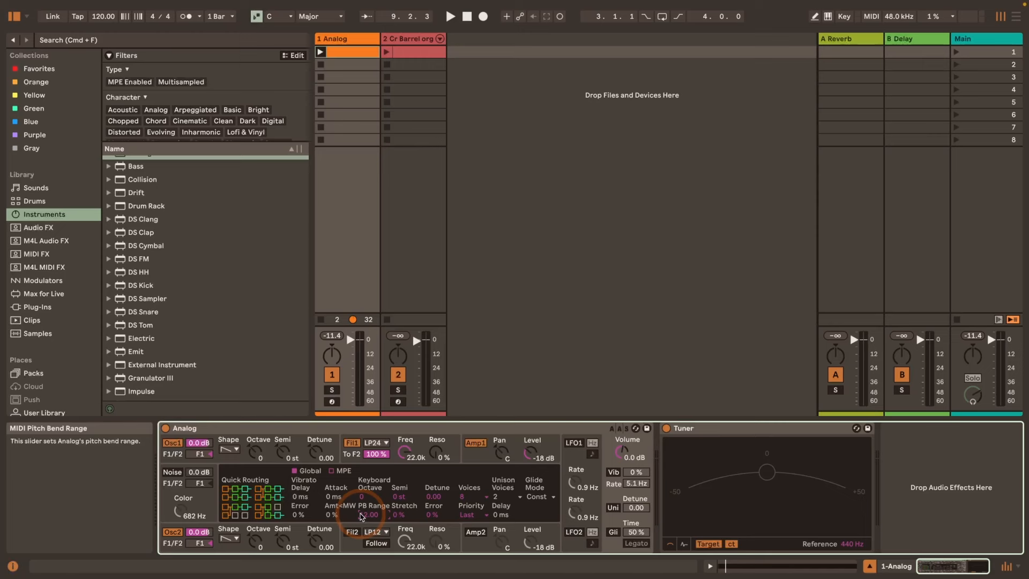
Load Operator on the first track and display its global and modulation routing settings
{"action": "scroll", "coordinate": [182, 289], "scroll_direction": "down", "scroll_amount": 5}
{"action": "double_click", "coordinate": [143, 289]}
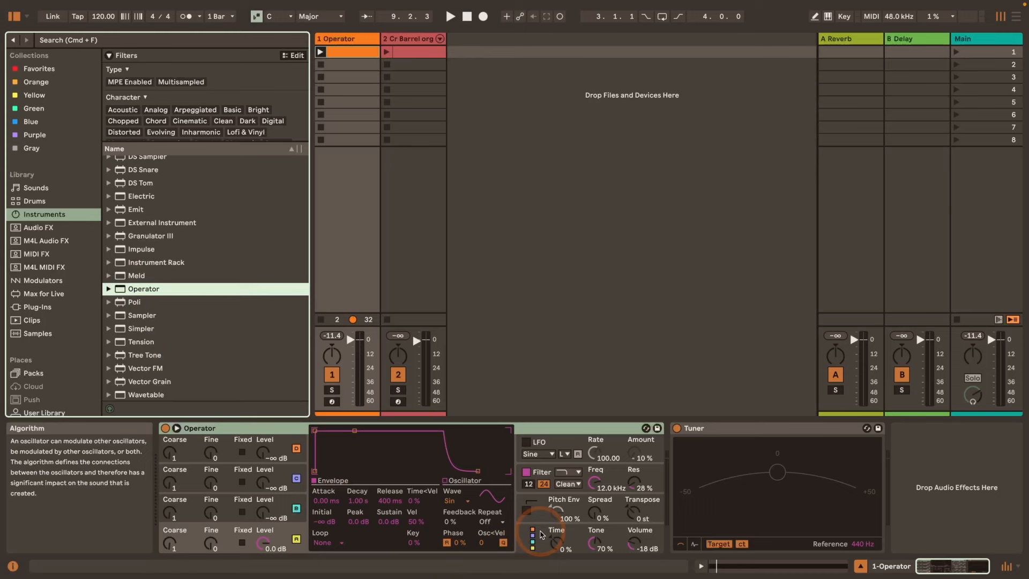
{"action": "left_click", "coordinate": [540, 534]}
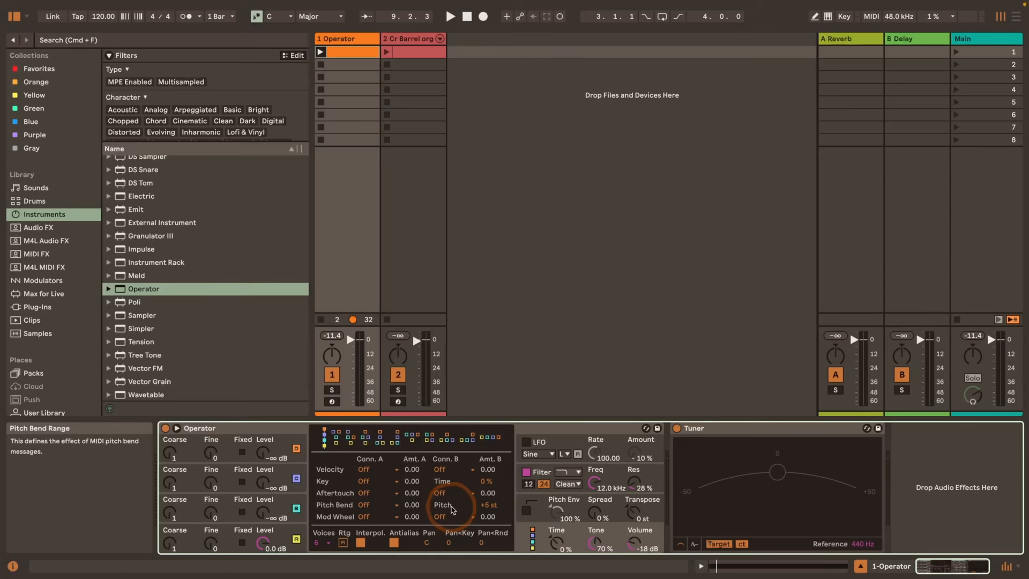
Set Operator's pitch bend range to +24 st and play the clip
{"action": "left_click_drag", "start_coordinate": [488, 504], "coordinate": [488, 480]}
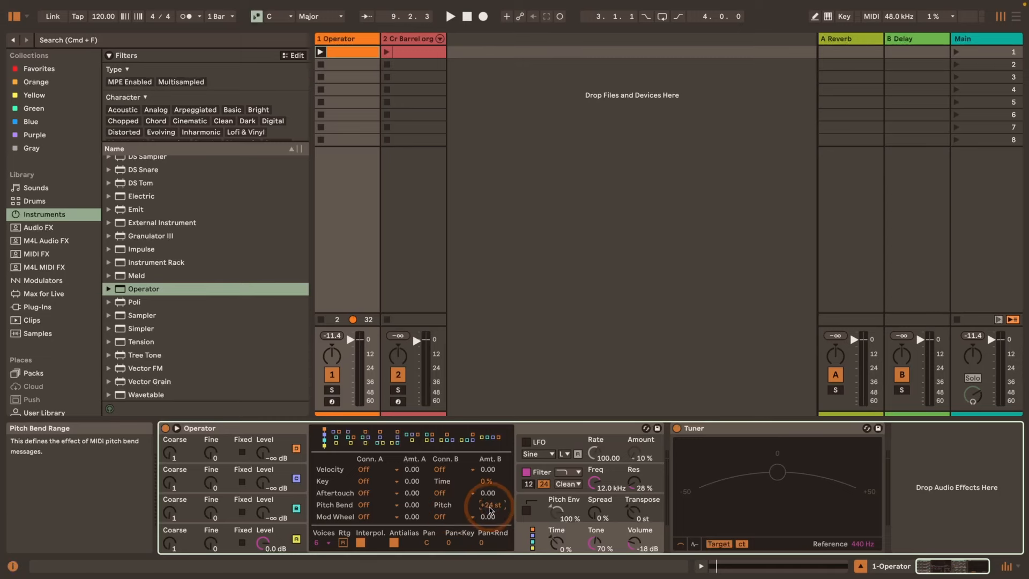
{"action": "key", "text": "space"}
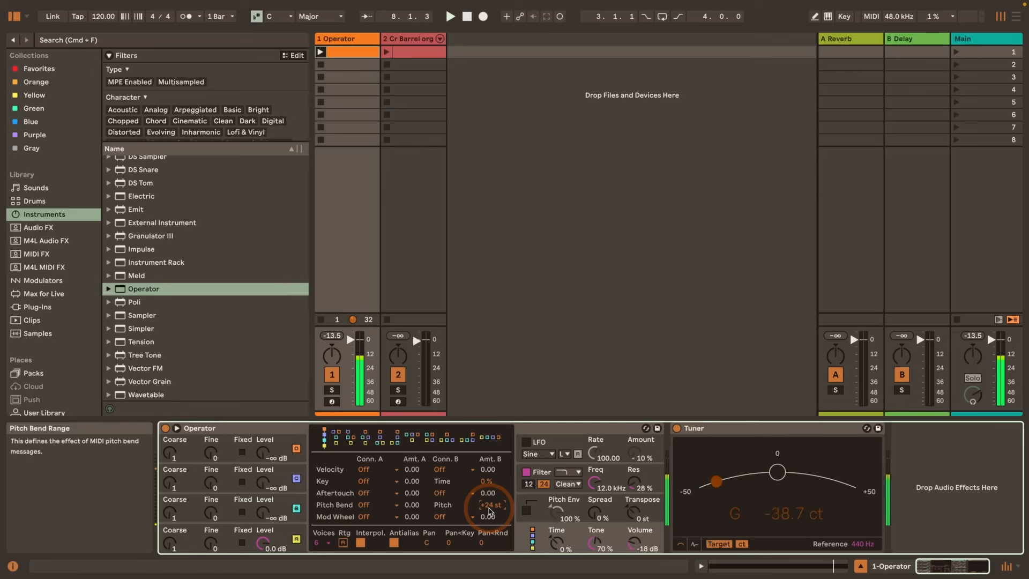
{"action": "key", "text": "space"}
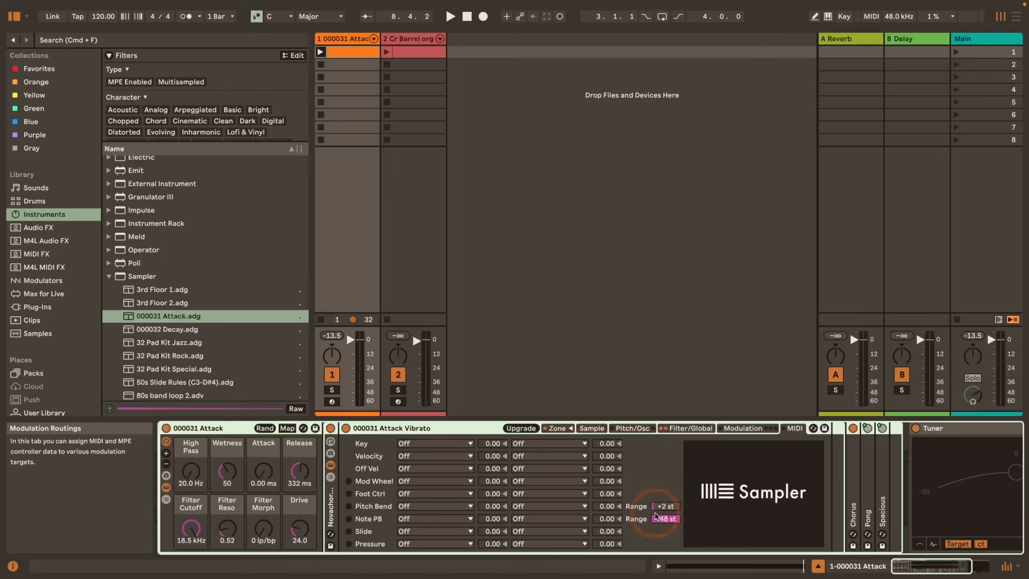
{"action": "left_click", "coordinate": [648, 518]}
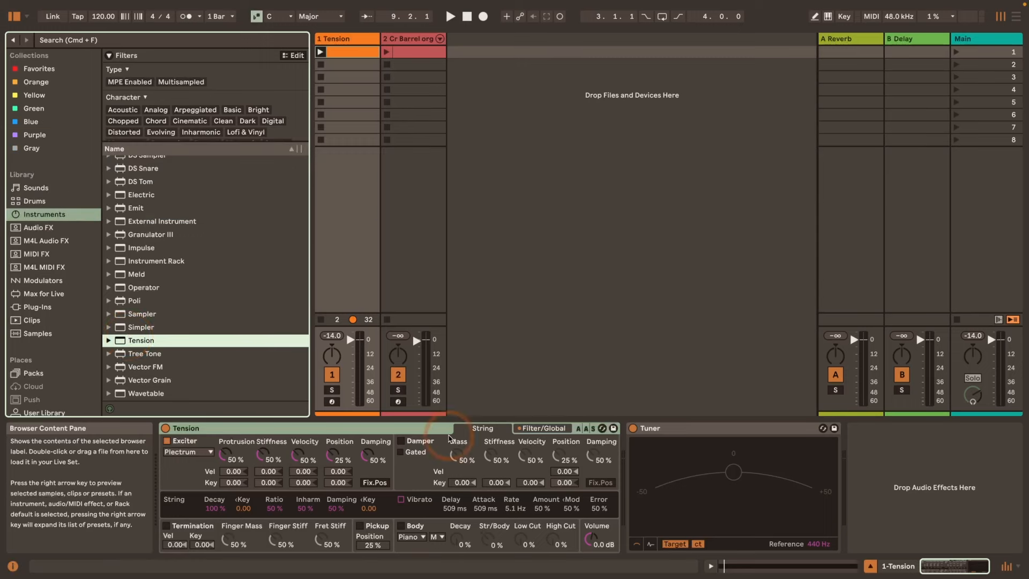
Set Tension's Pitch Bend Range to 12 in its Filter/Global settings
{"action": "left_click", "coordinate": [551, 428]}
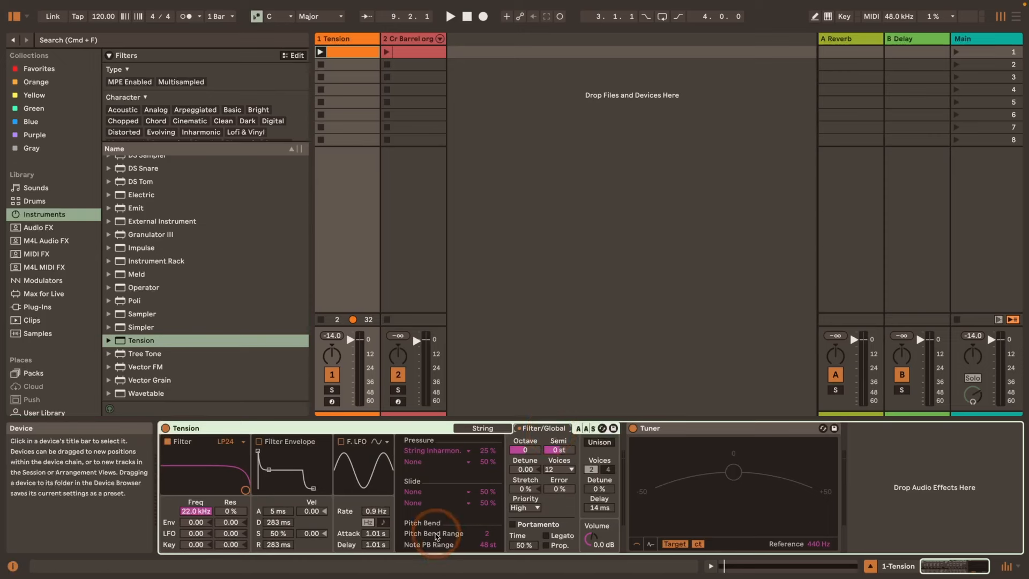
{"action": "left_click", "coordinate": [452, 540]}
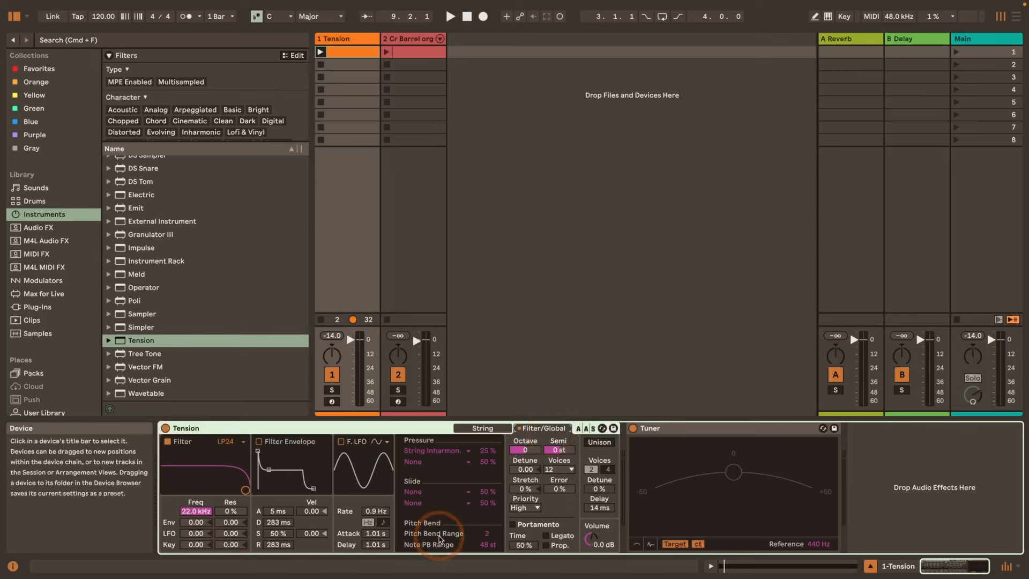
{"action": "left_click", "coordinate": [488, 535]}
{"action": "left_click", "coordinate": [487, 534]}
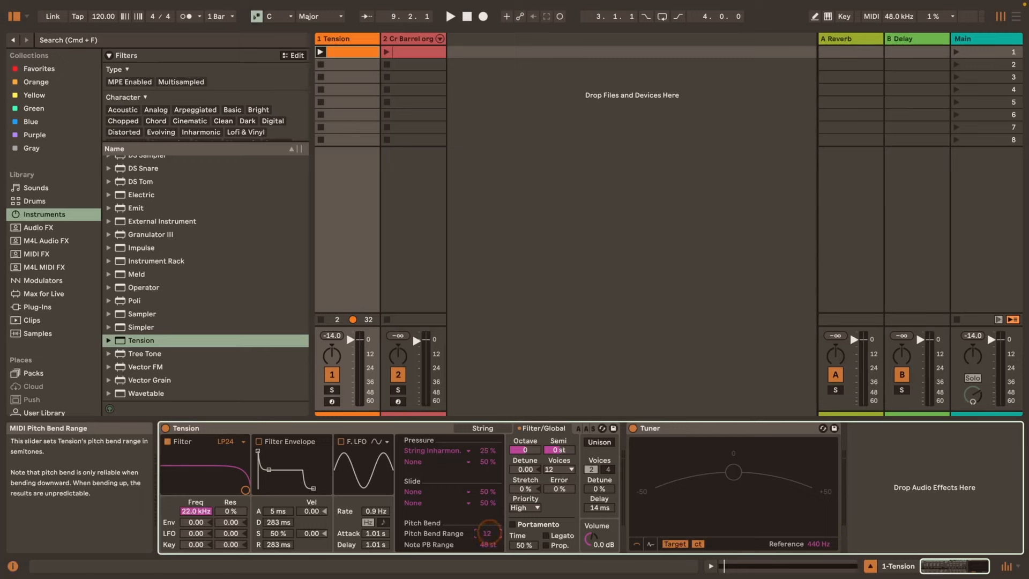
{"action": "left_click", "coordinate": [485, 535]}
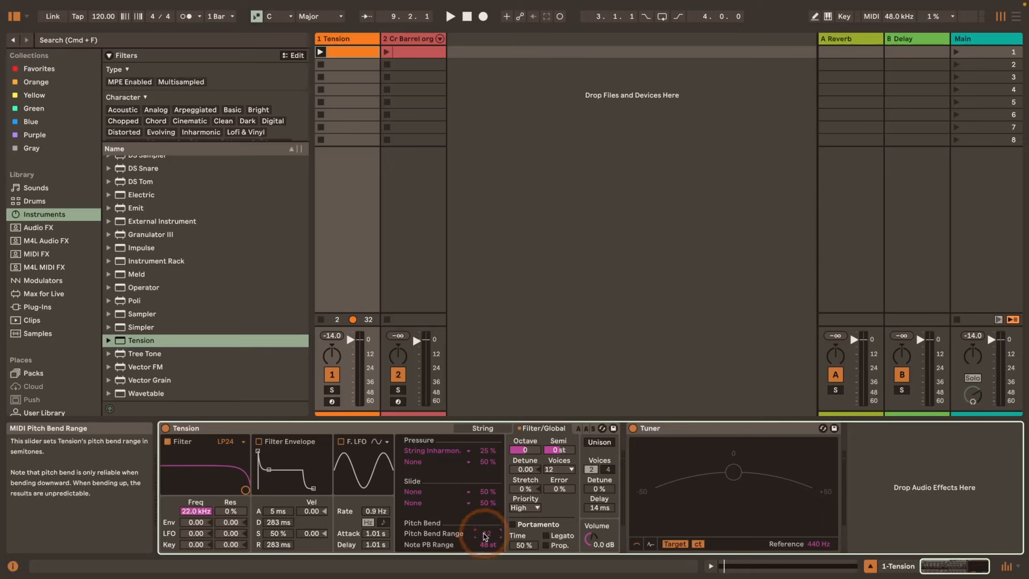
Audition the clip through Tension and return to the device's String settings
{"action": "key", "text": "space"}
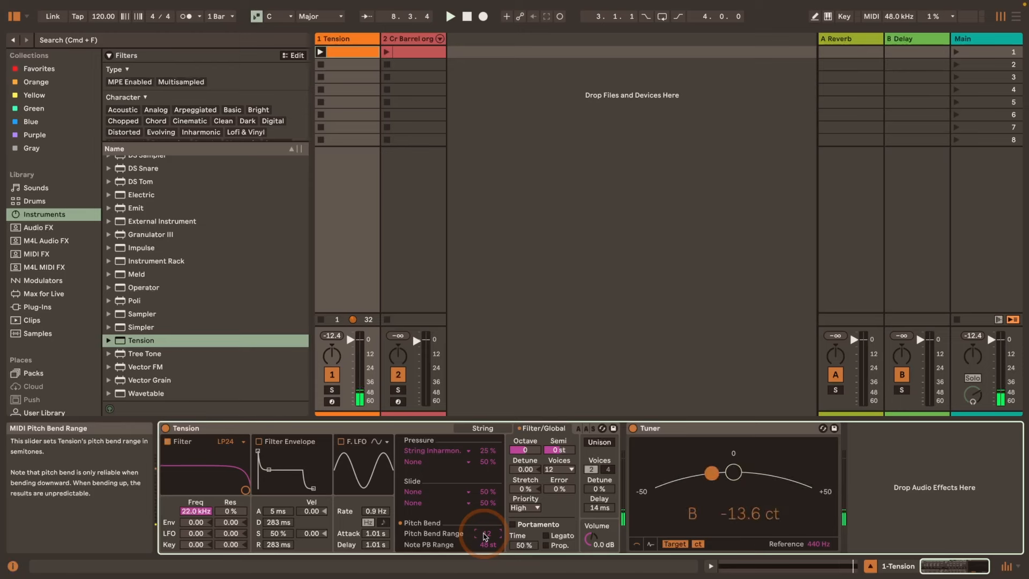
{"action": "key", "text": "space"}
{"action": "left_click", "coordinate": [489, 428]}
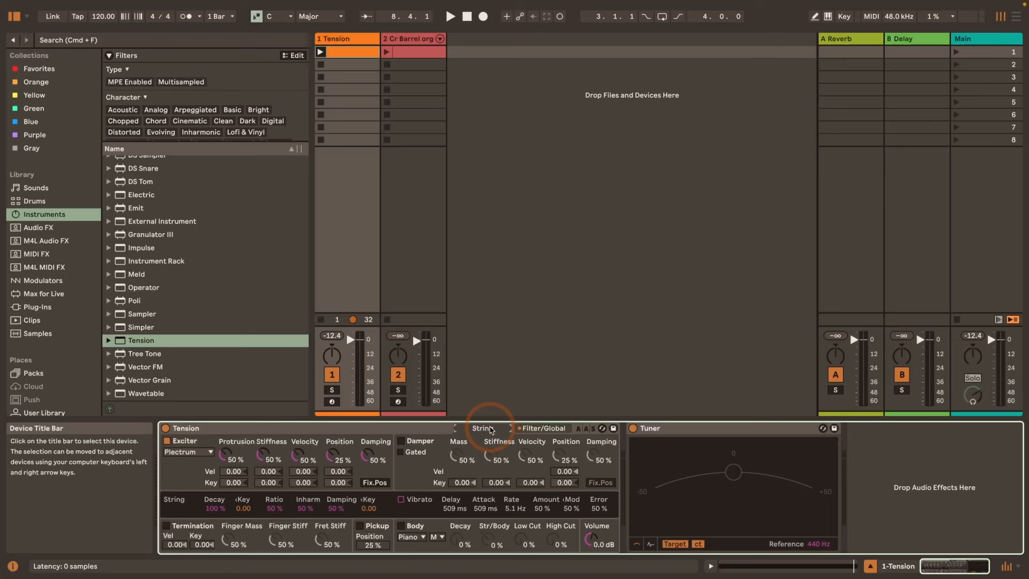
{"action": "left_click", "coordinate": [281, 428]}
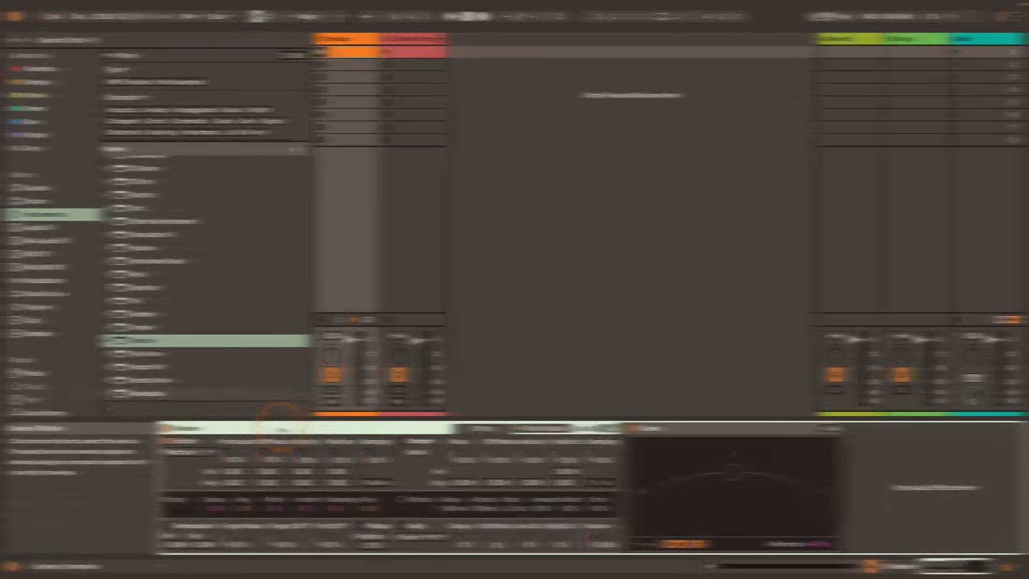
Load Wavetable on the first track and set its pitch bend modulation of Pitch to 48 in the MIDI modulation matrix
{"action": "double_click", "coordinate": [142, 394]}
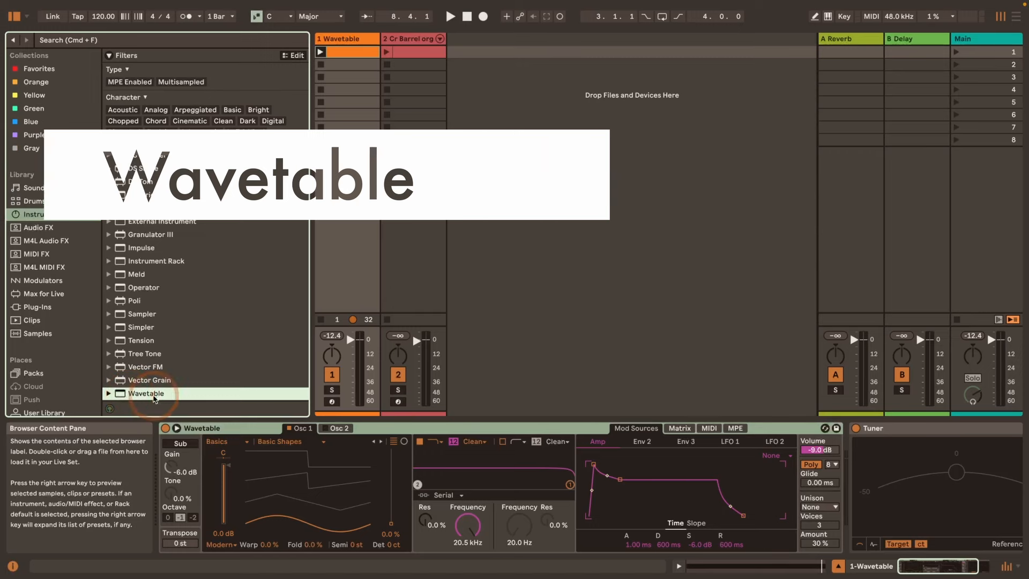
{"action": "left_click", "coordinate": [709, 428]}
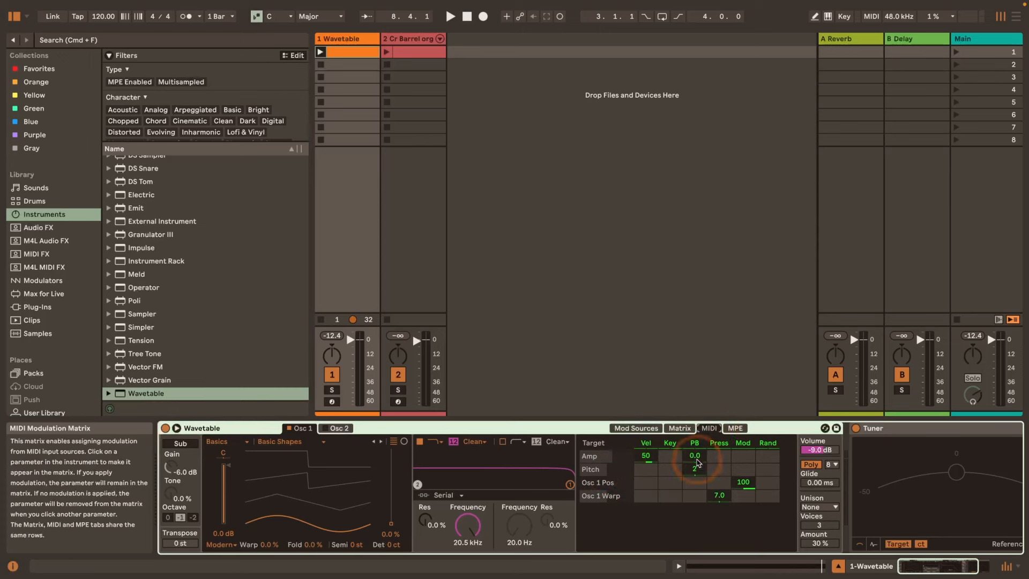
{"action": "left_click_drag", "start_coordinate": [694, 471], "coordinate": [694, 455]}
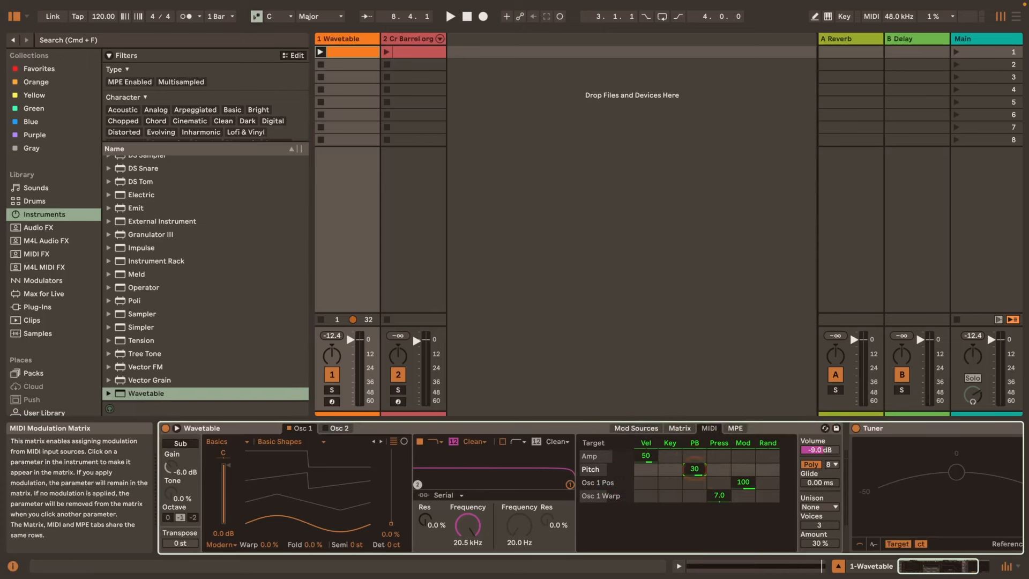
{"action": "left_click", "coordinate": [697, 474]}
Turn on Wavetable's Oscillator 2 and play the clip
{"action": "left_click", "coordinate": [327, 429]}
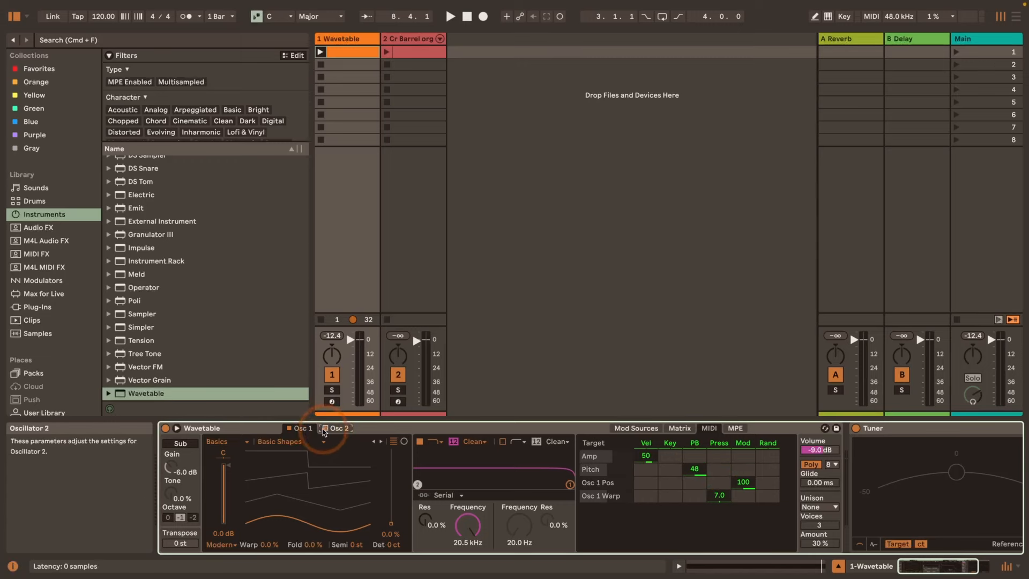
{"action": "key", "text": "space"}
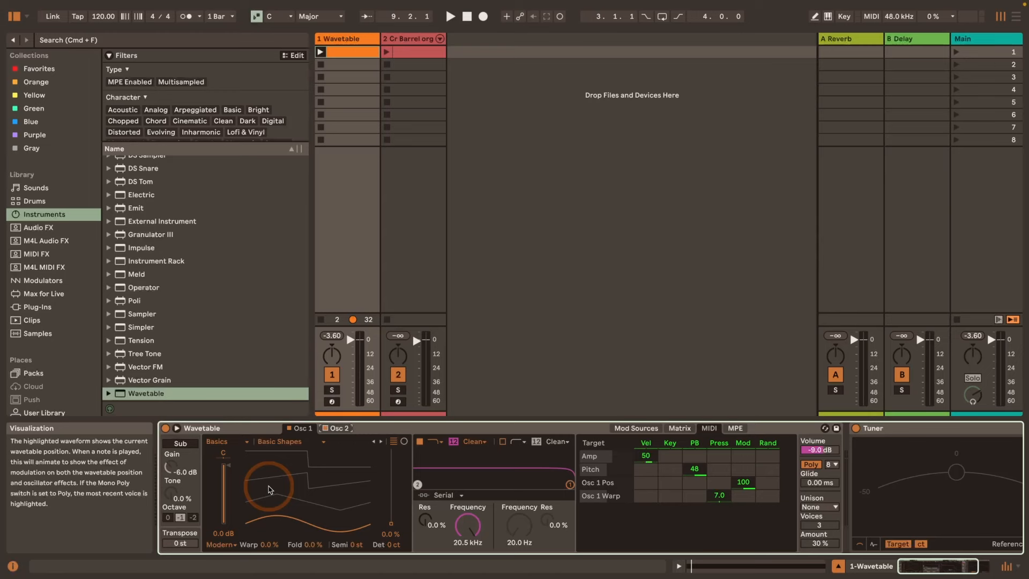
{"action": "left_click", "coordinate": [361, 422]}
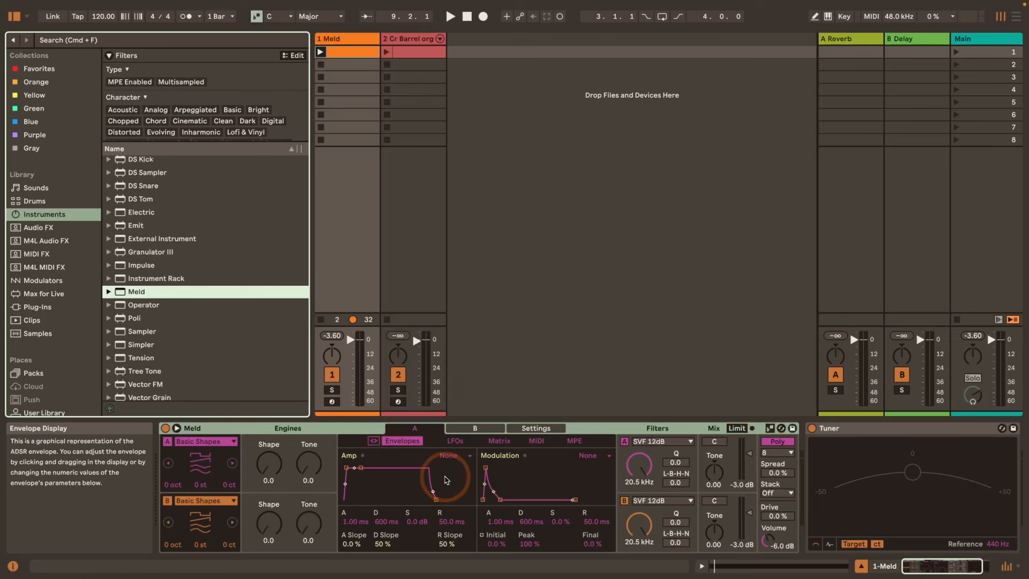
Set the pitch bend amount for Pitch Mod to 48 in Meld's expanded modulation matrix and copy engine A's modulations to B
{"action": "left_click", "coordinate": [203, 429]}
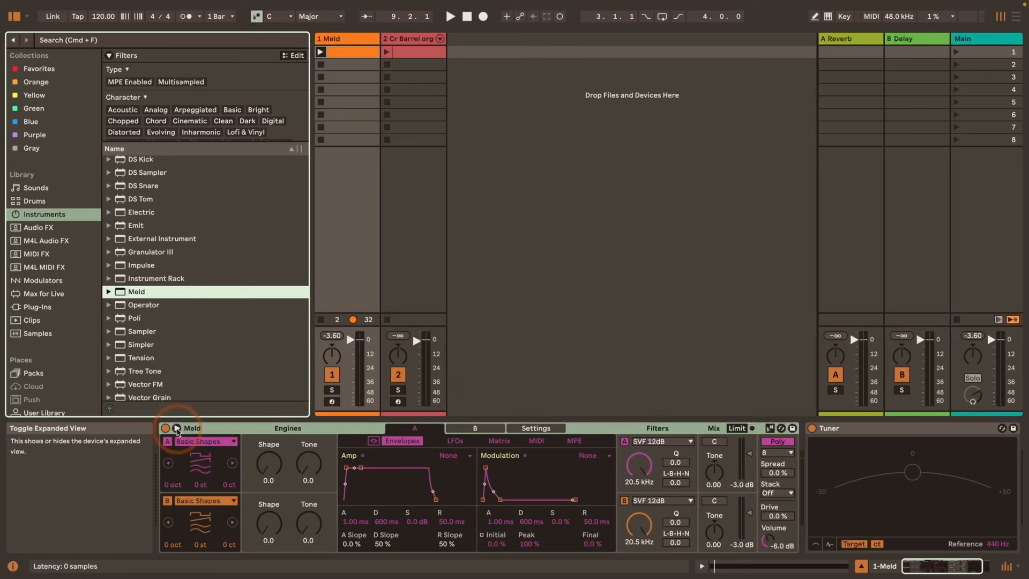
{"action": "left_click", "coordinate": [177, 428]}
{"action": "left_click", "coordinate": [516, 339]}
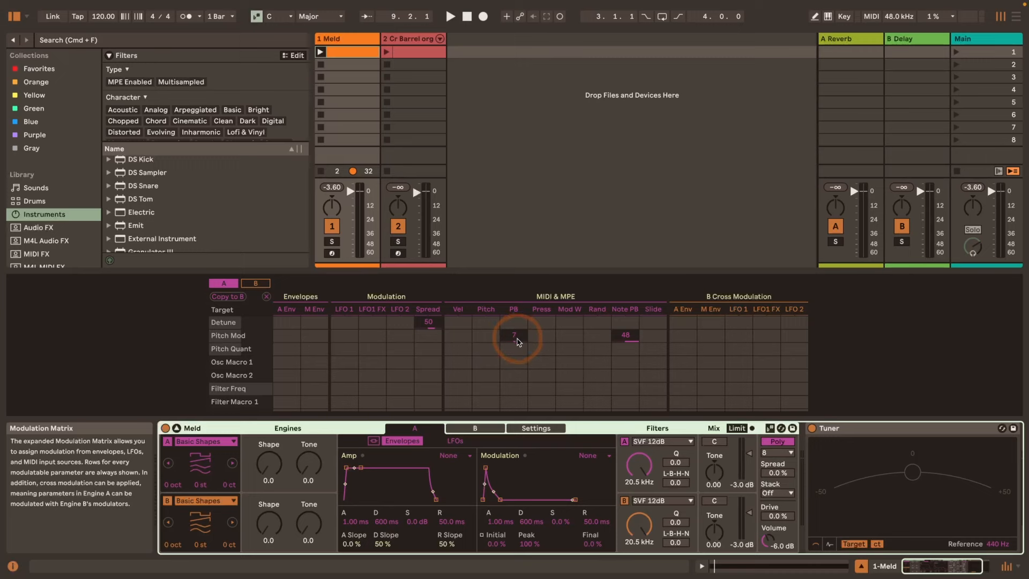
{"action": "left_click_drag", "start_coordinate": [517, 341], "coordinate": [516, 316]}
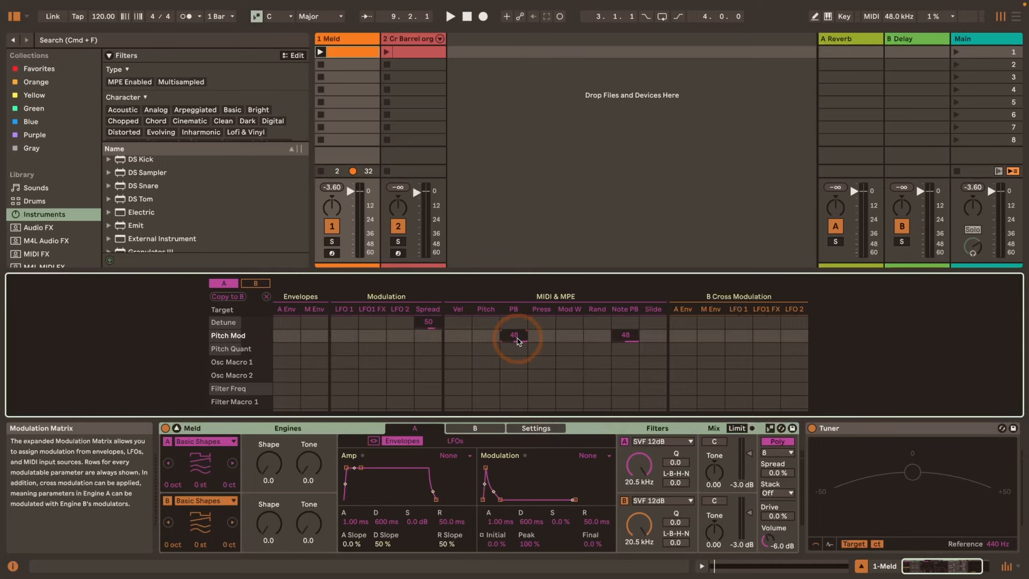
{"action": "left_click", "coordinate": [236, 306]}
Play the clip while setting Meld's Shape to 57.1 for engine A and 34.9 for engine B
{"action": "left_click", "coordinate": [368, 475]}
{"action": "key", "text": "space"}
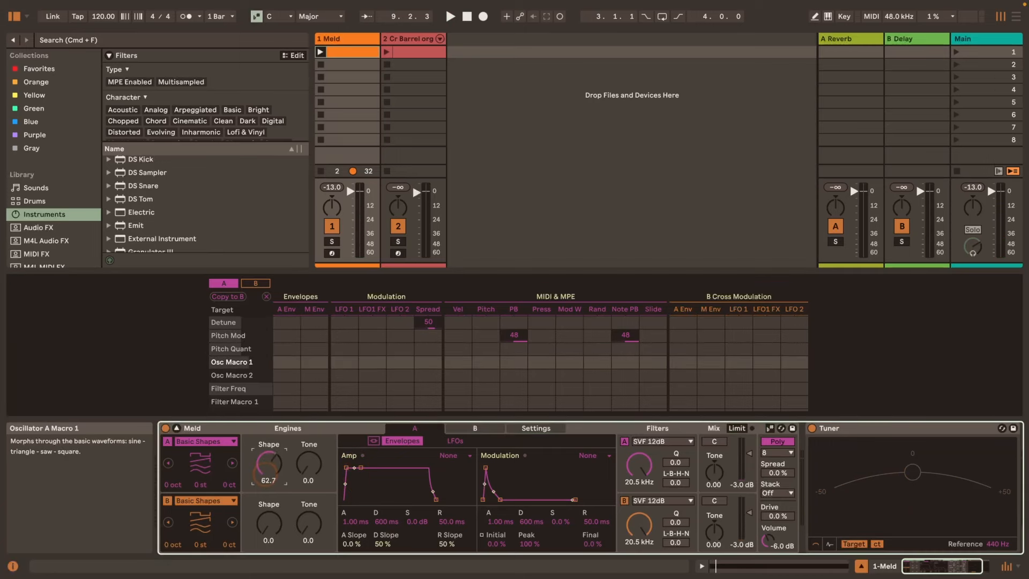
{"action": "left_click_drag", "start_coordinate": [257, 481], "coordinate": [258, 489]}
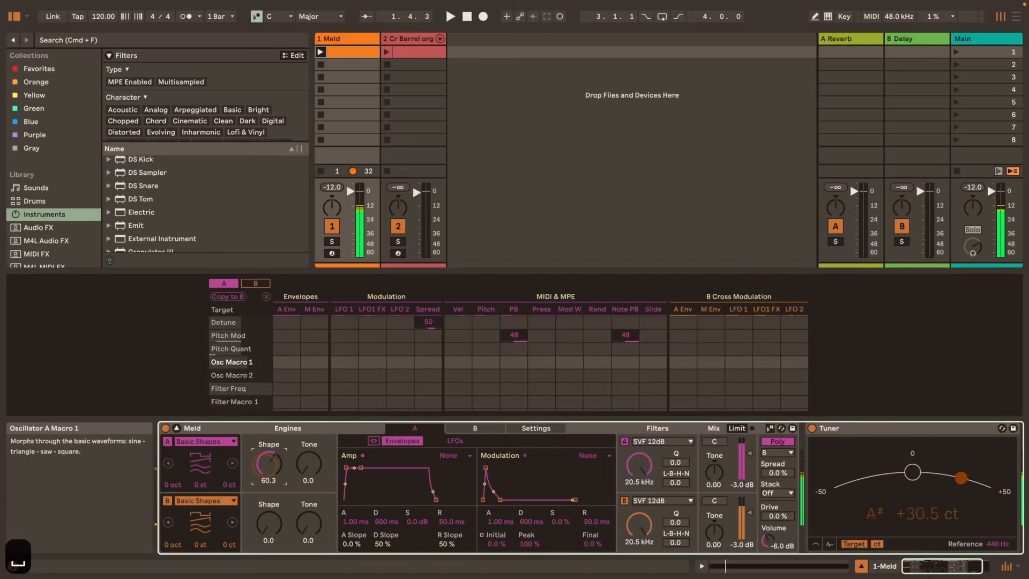
{"action": "left_click", "coordinate": [271, 527]}
Switch Meld's engine B to Noisy Shapes and engine A to Shepard's Pi
{"action": "left_click", "coordinate": [234, 522]}
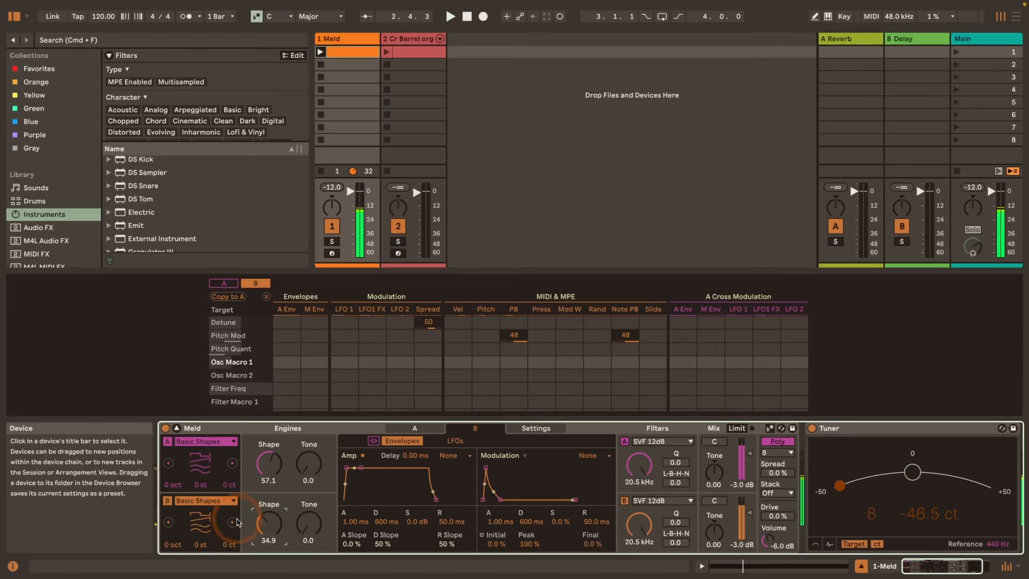
{"action": "left_click", "coordinate": [233, 522]}
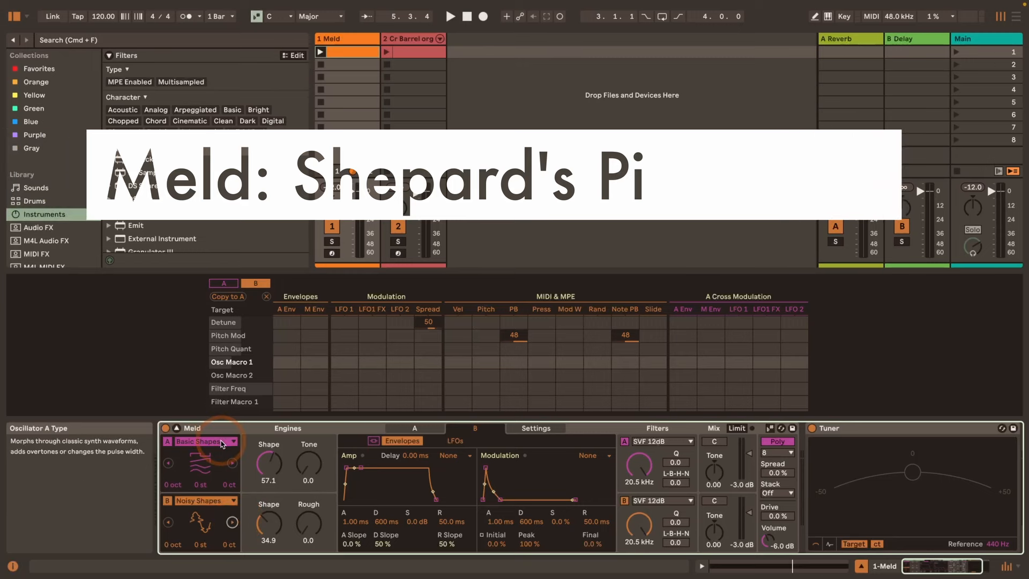
{"action": "left_click", "coordinate": [222, 443]}
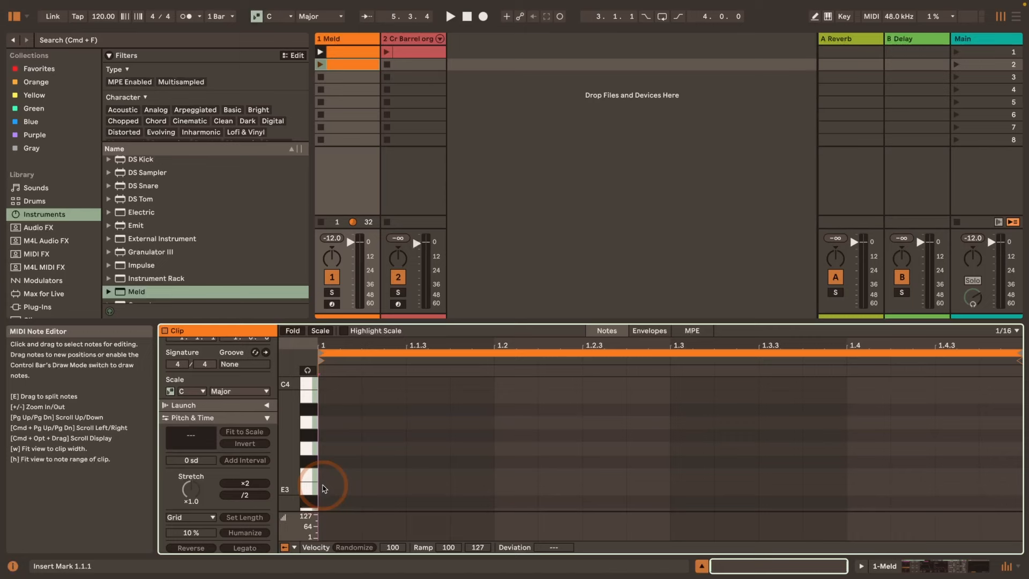
Add a C3 note at the start of the new clip and extend it across the full bar
{"action": "left_click_drag", "start_coordinate": [298, 484], "coordinate": [297, 496]}
{"action": "scroll", "coordinate": [246, 498], "scroll_direction": "down", "scroll_amount": 2}
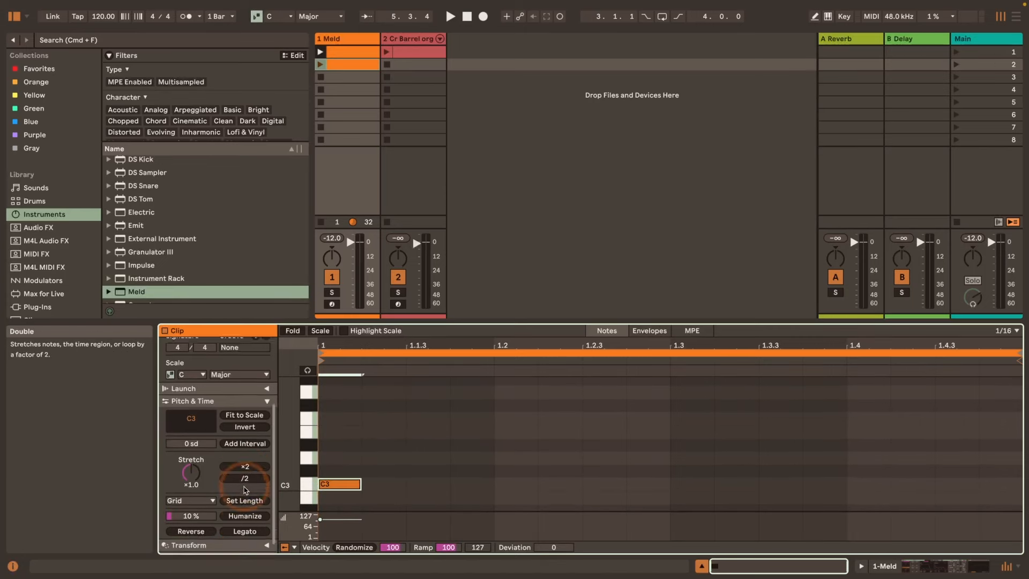
{"action": "left_click", "coordinate": [245, 520]}
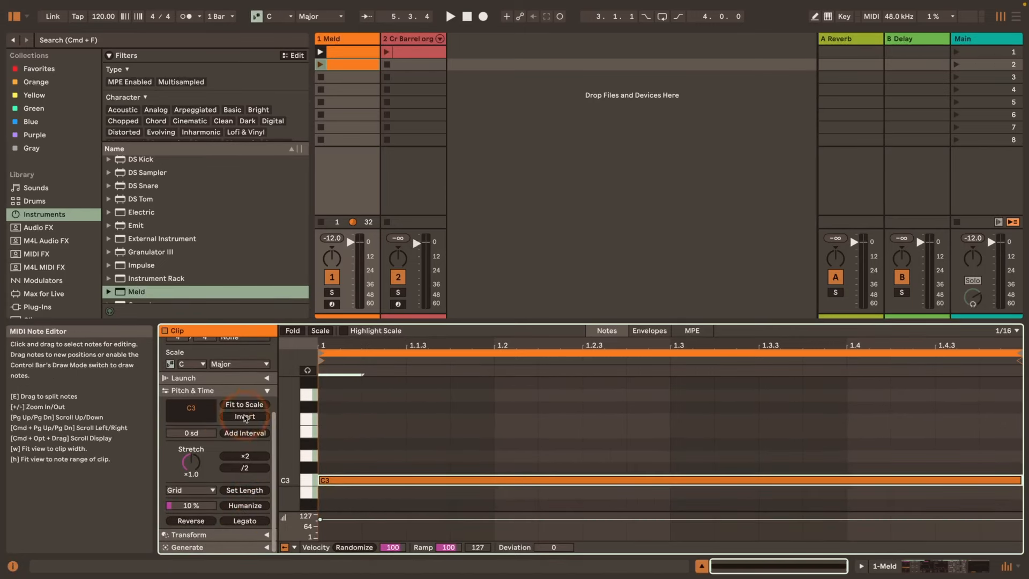
Set the clip's loop length to 8 bars and extend the C3 note across the whole loop
{"action": "scroll", "coordinate": [231, 432], "scroll_direction": "up", "scroll_amount": 2}
{"action": "scroll", "coordinate": [230, 435], "scroll_direction": "up", "scroll_amount": 1}
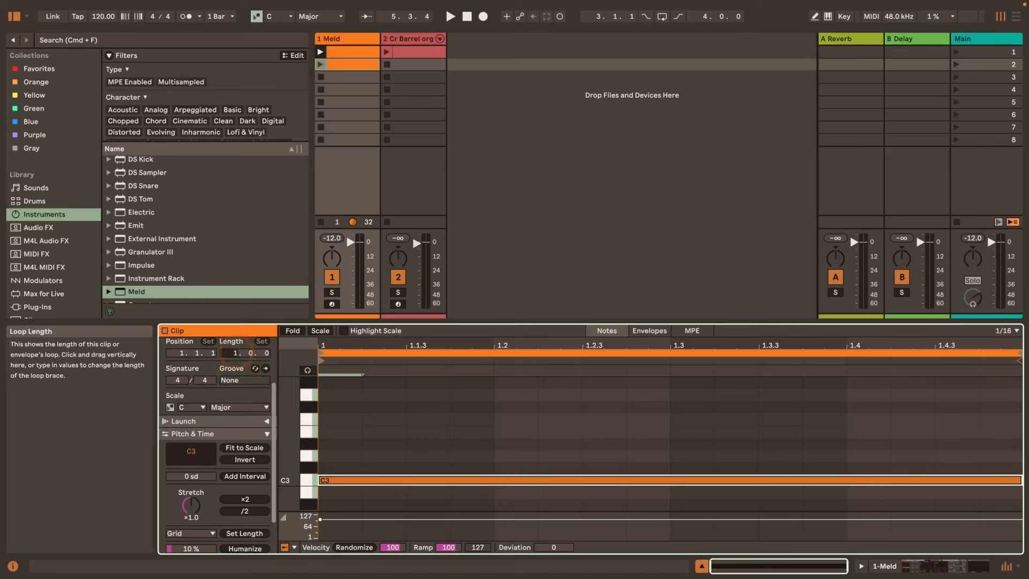
{"action": "left_click", "coordinate": [237, 353]}
{"action": "type", "text": "8"}
{"action": "key", "text": "Return"}
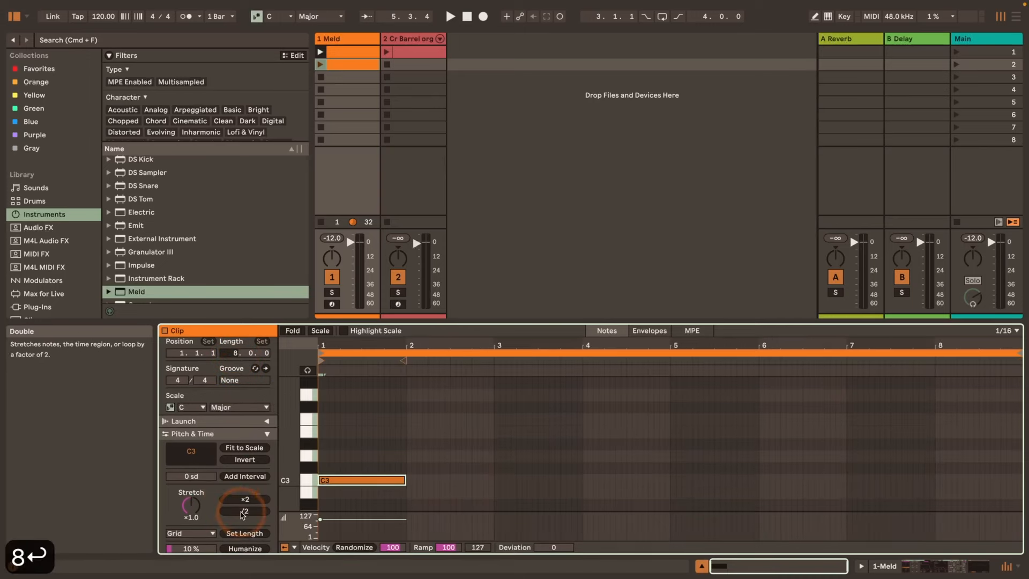
{"action": "scroll", "coordinate": [241, 482], "scroll_direction": "down", "scroll_amount": 1}
{"action": "left_click", "coordinate": [245, 545]}
{"action": "scroll", "coordinate": [245, 544], "scroll_direction": "down", "scroll_amount": 2}
{"action": "left_click", "coordinate": [245, 521]}
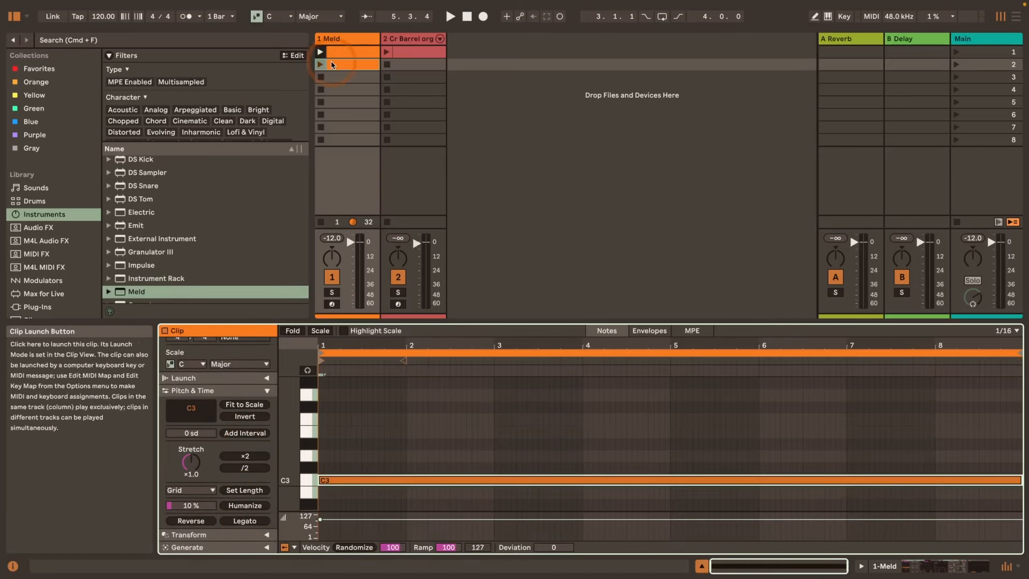
Launch the second clip on the Meld track and set Meld's engine B to Shepard's Pi
{"action": "left_click", "coordinate": [320, 65]}
{"action": "double_click", "coordinate": [337, 38]}
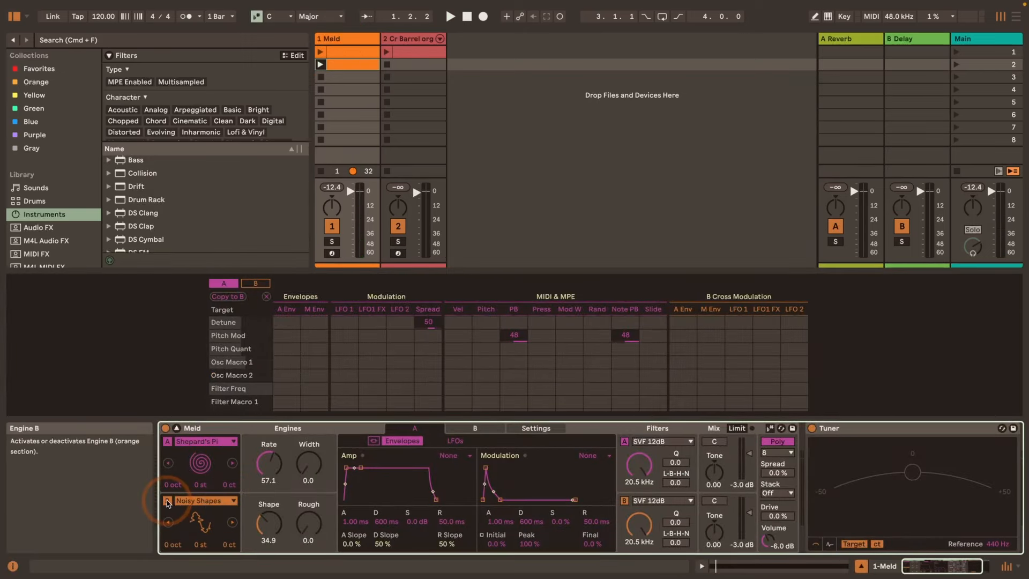
{"action": "left_click", "coordinate": [168, 501]}
{"action": "left_click", "coordinate": [203, 500]}
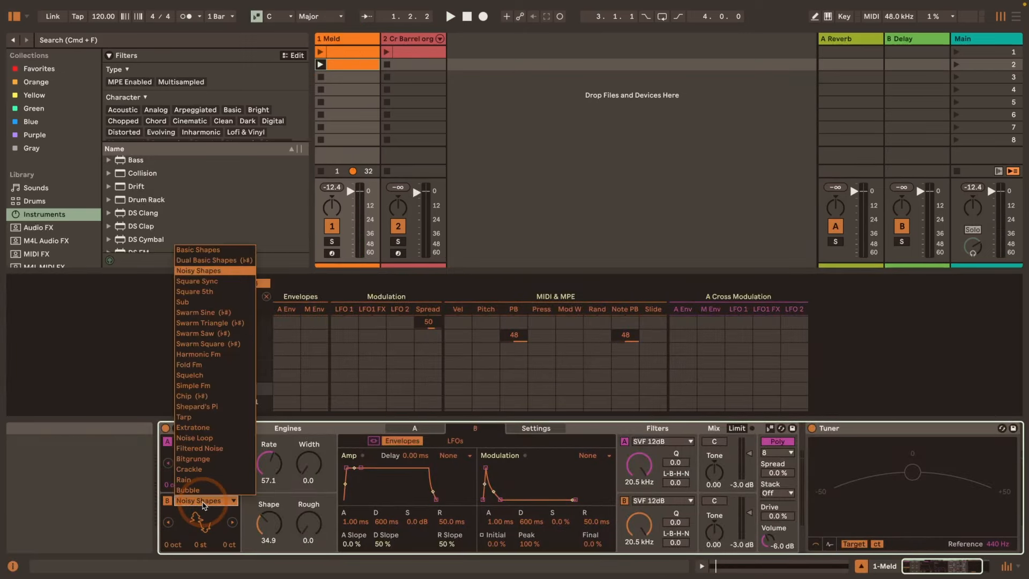
{"action": "left_click", "coordinate": [209, 408]}
Play the clip while setting the Rate of both Shepard's Pi engines to 55.6
{"action": "key", "text": "space"}
{"action": "left_click_drag", "start_coordinate": [269, 464], "coordinate": [269, 465]}
{"action": "left_click_drag", "start_coordinate": [269, 523], "coordinate": [269, 506]}
Set Width to 100.0 for engine A and 54.8 for engine B, and replay the clip with a higher engine A Rate
{"action": "left_click_drag", "start_coordinate": [308, 465], "coordinate": [308, 396]}
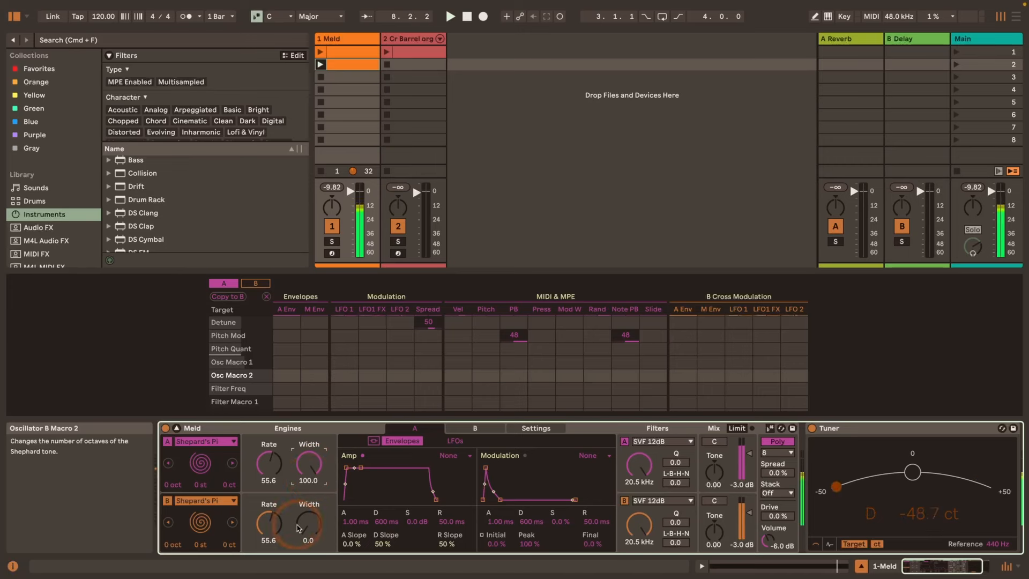
{"action": "left_click_drag", "start_coordinate": [304, 526], "coordinate": [269, 462]}
{"action": "key", "text": "space"}
{"action": "key", "text": "space"}
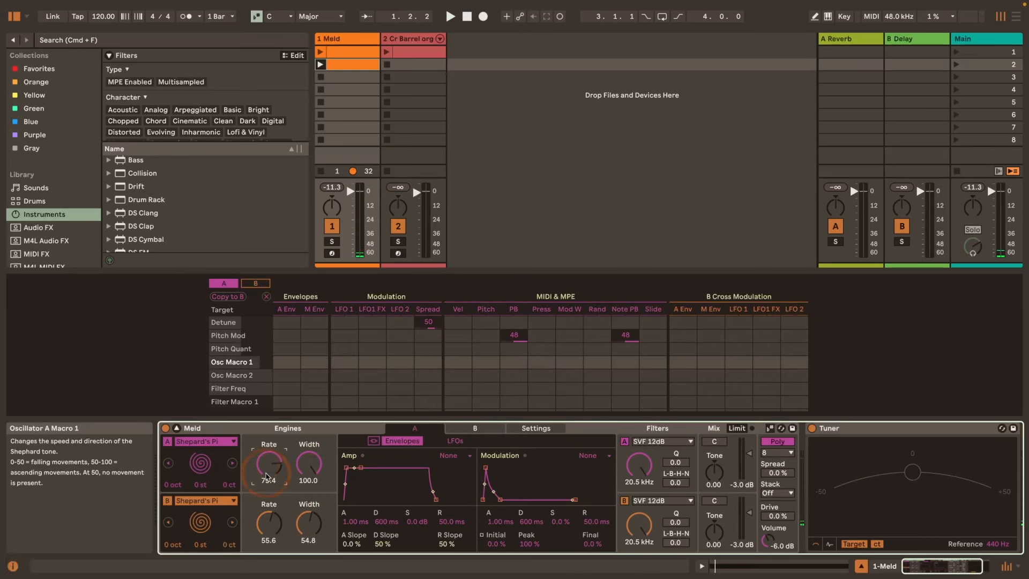